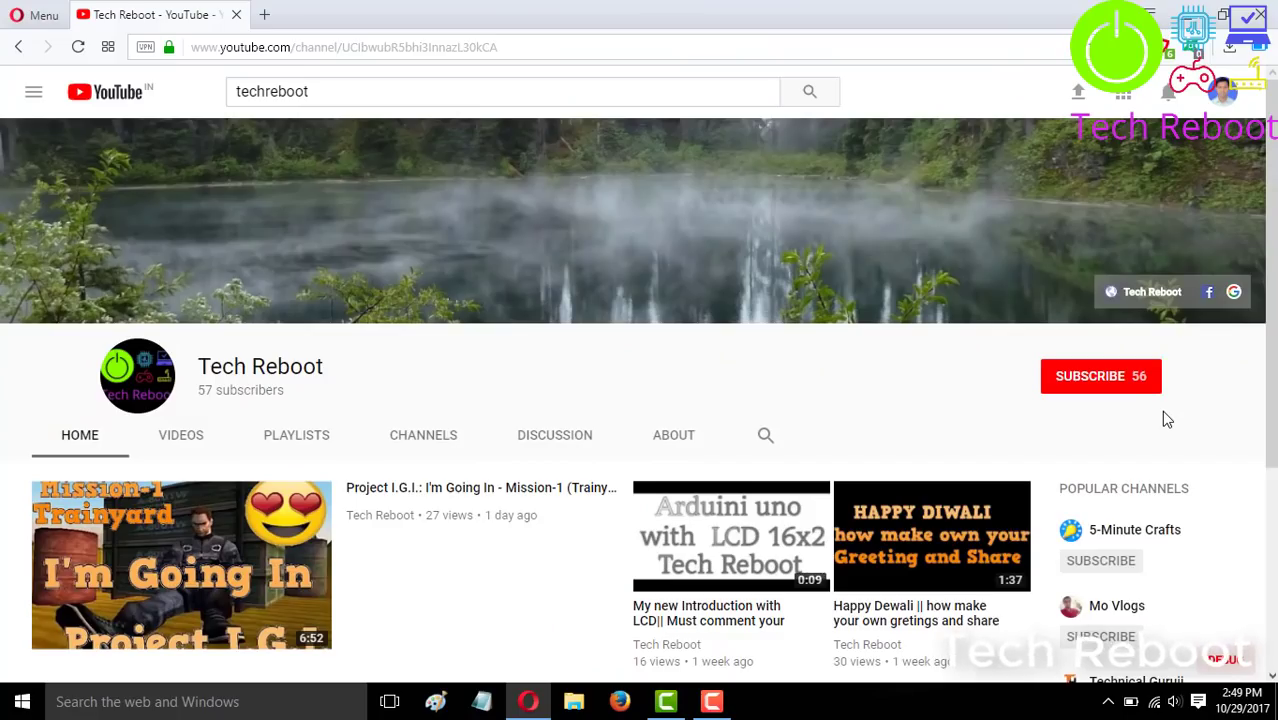
# - Subscribe to Tech Reboot with all notifications enabled, then close the browser
pyautogui.click(1112, 387)
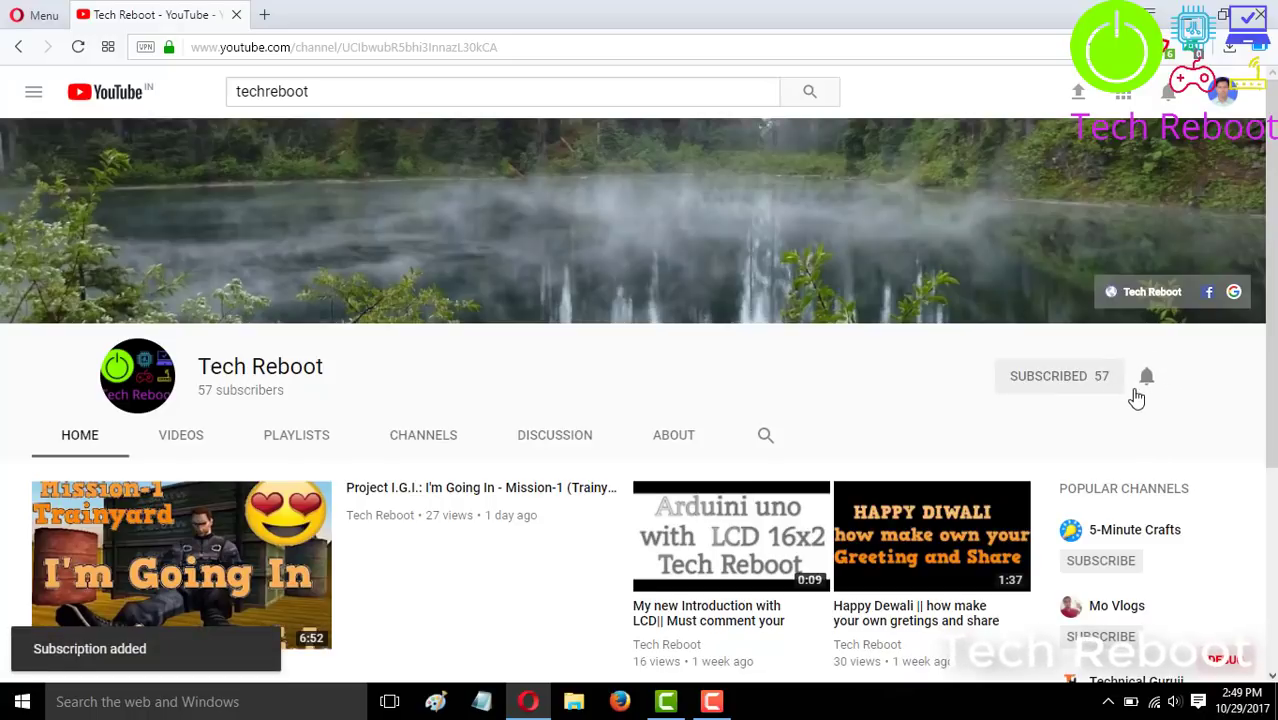
pyautogui.click(1146, 379)
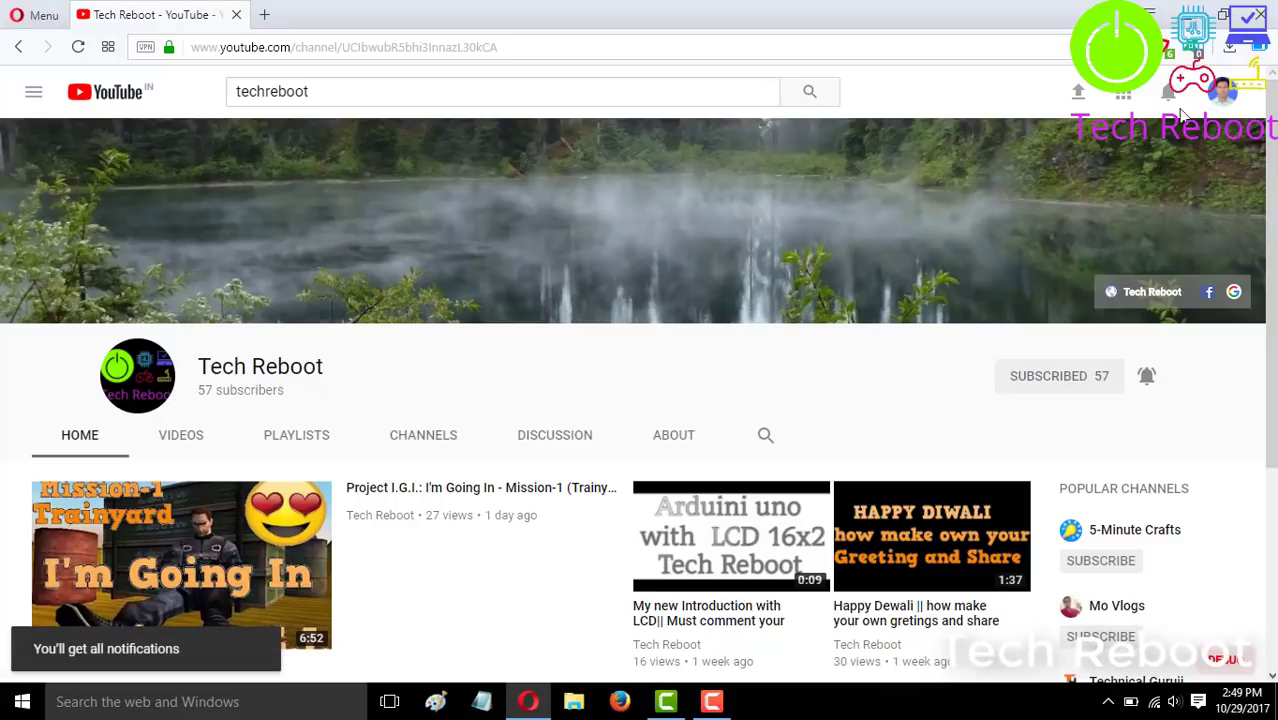
pyautogui.click(1250, 14)
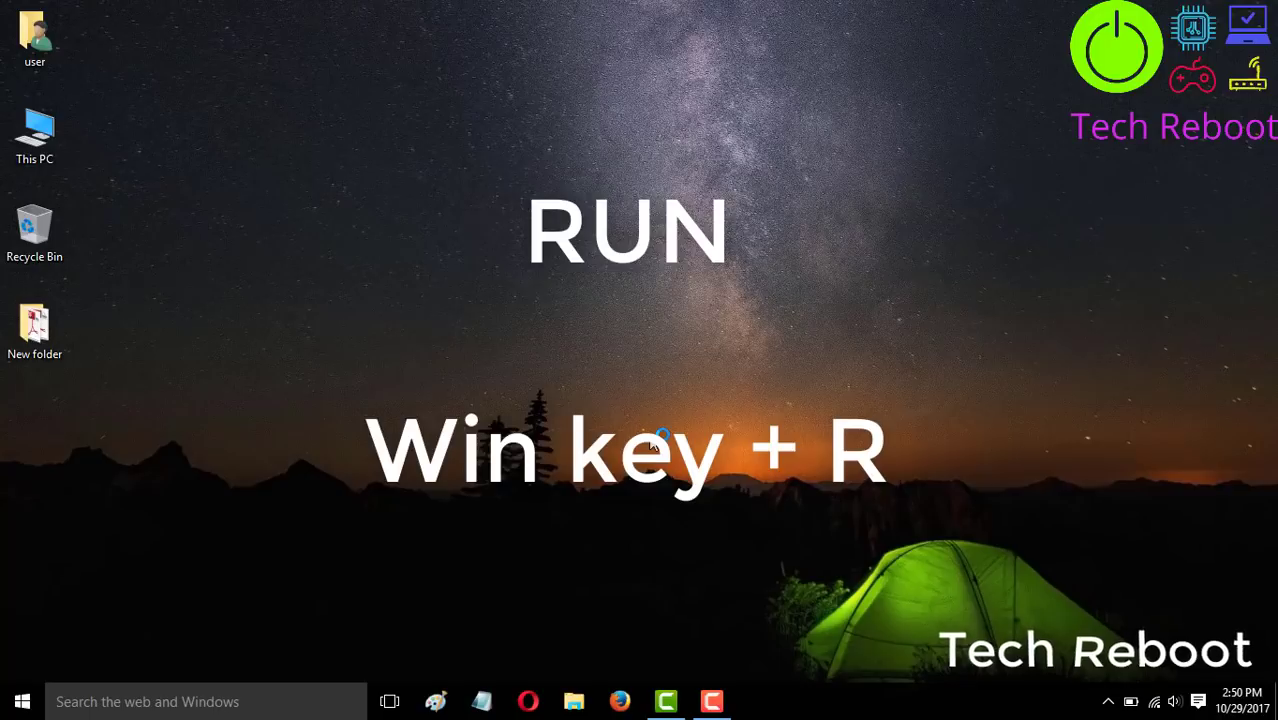
# - Launch Device Manager with devmgmt.msc from Run and move down the category list
pyautogui.press('super+r')
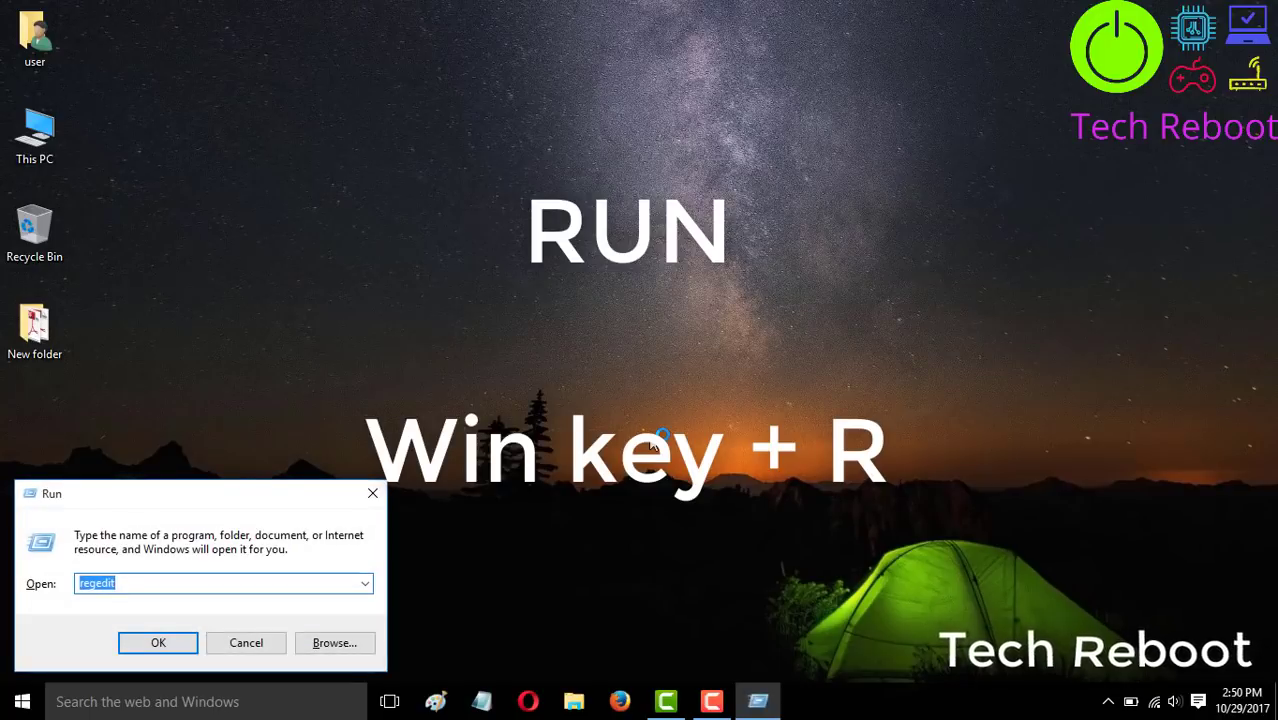
pyautogui.write('de')
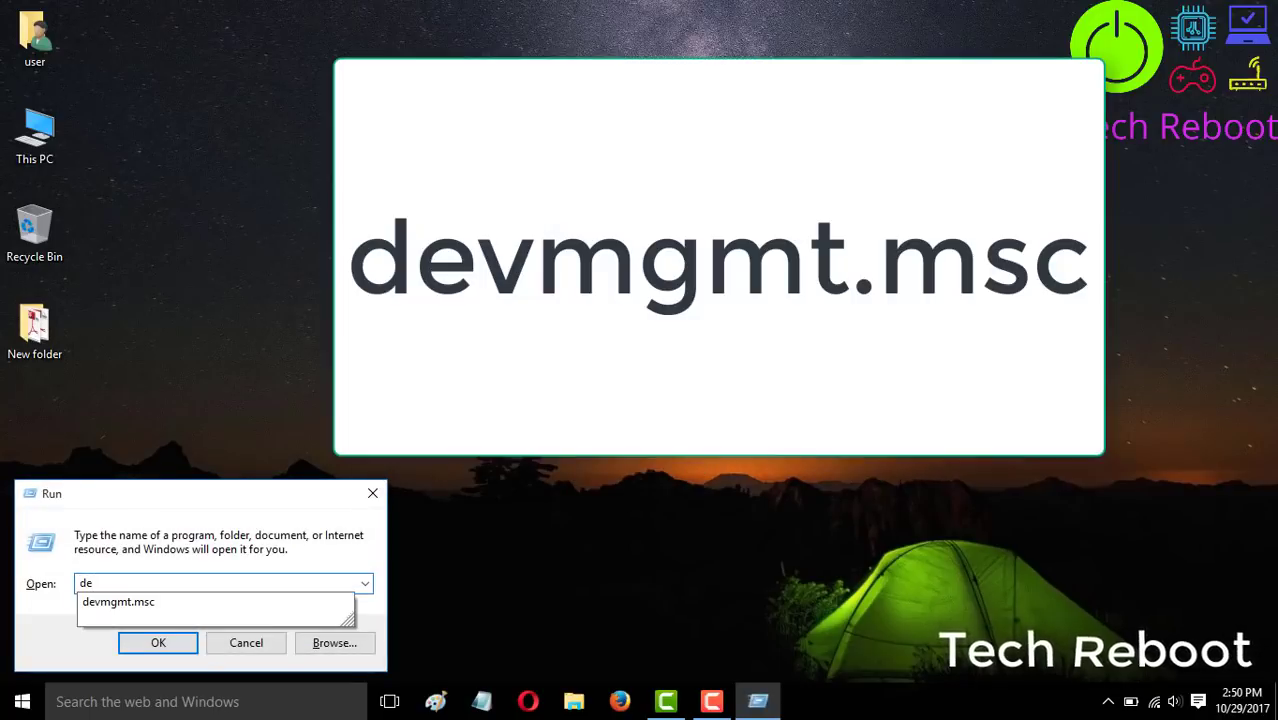
pyautogui.write('vmgmt.msc')
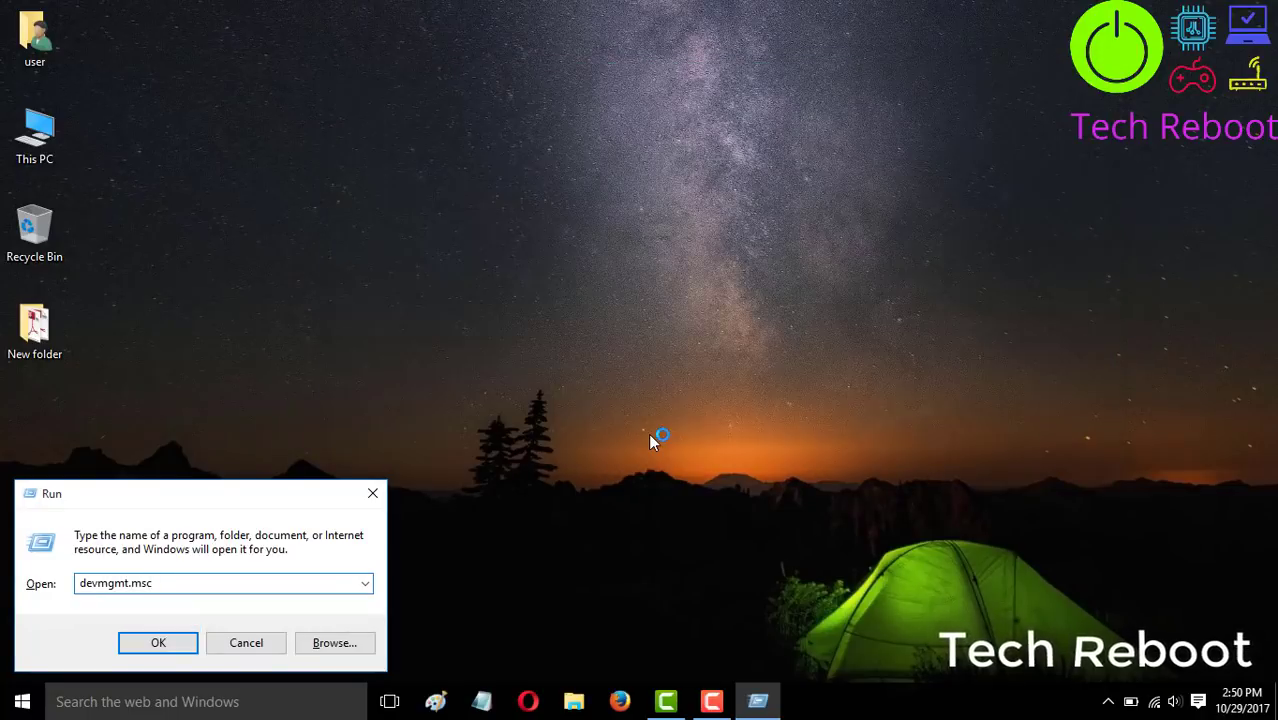
pyautogui.press('Return')
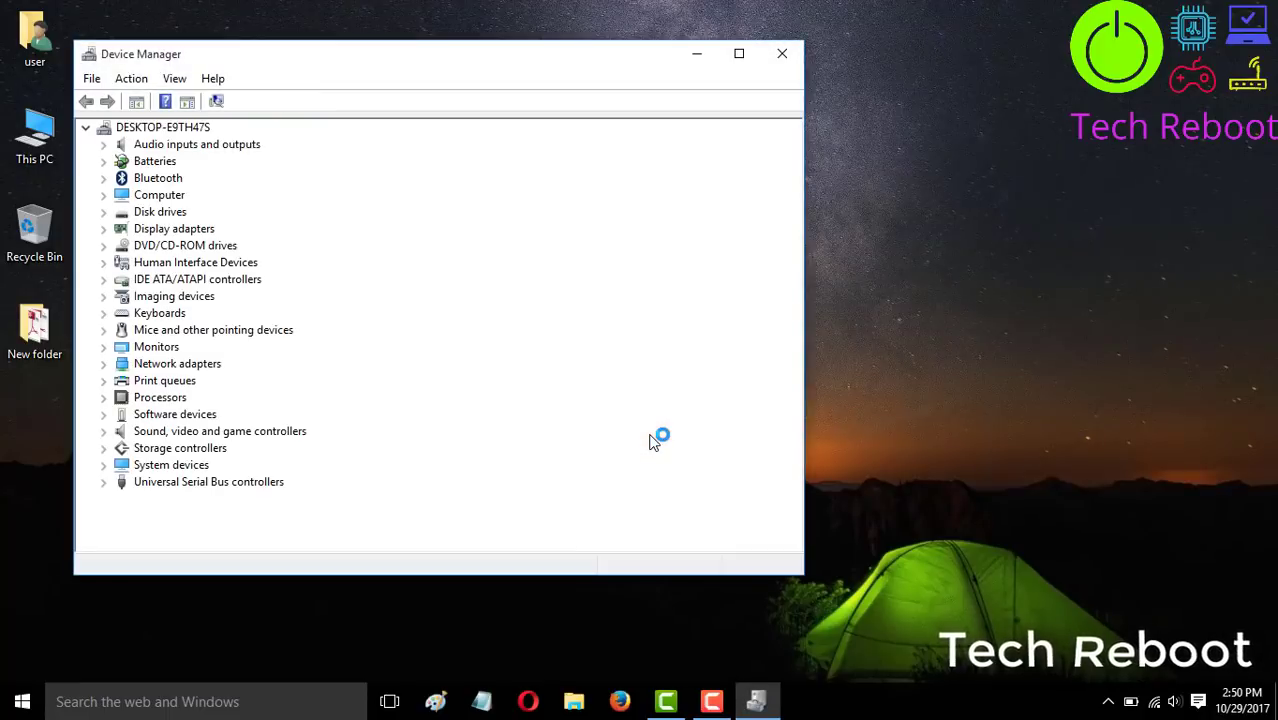
pyautogui.press('Down')
pyautogui.press('Down')
pyautogui.press('Down')
pyautogui.press('Down')
pyautogui.press('Down')
pyautogui.press('Down')
pyautogui.press('Down')
pyautogui.press('Down')
pyautogui.press('Down')
pyautogui.press('Down')
pyautogui.press('Down')
pyautogui.press('Down')
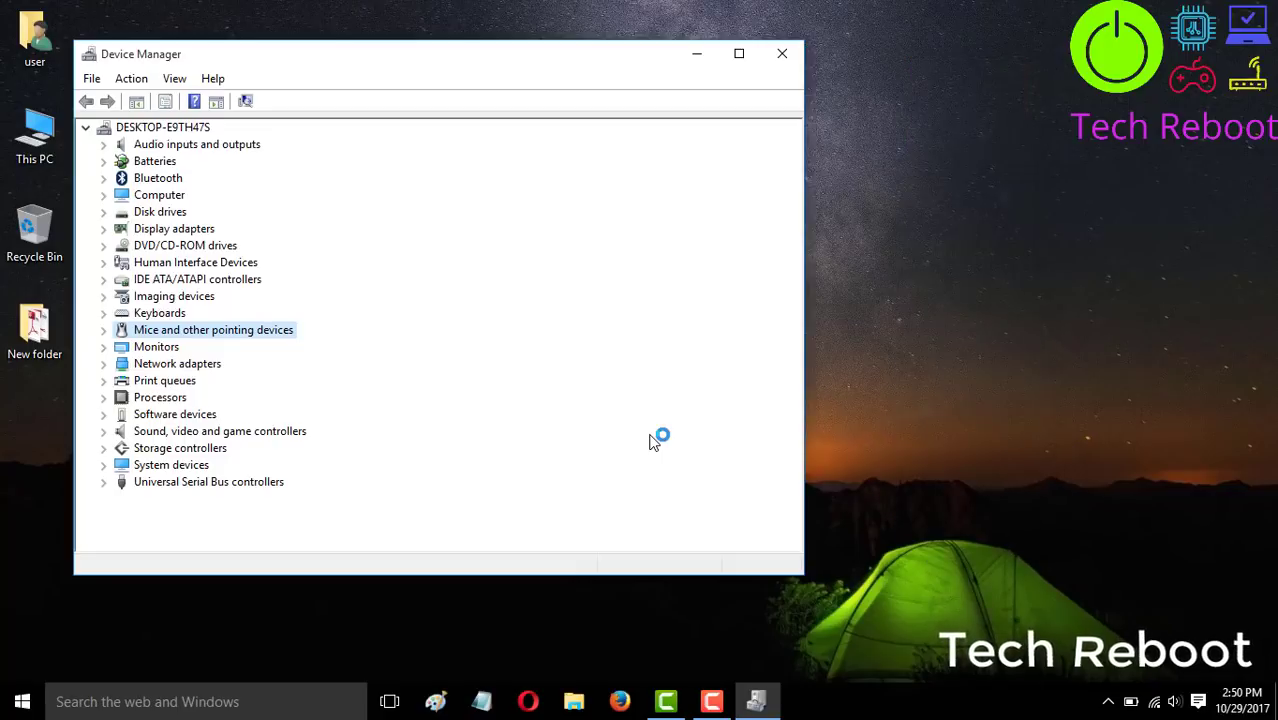
# - Expand Mice and other pointing devices and show the HID-compliant mouse's context actions
pyautogui.press('Right')
pyautogui.press('Down')
pyautogui.press('Down')
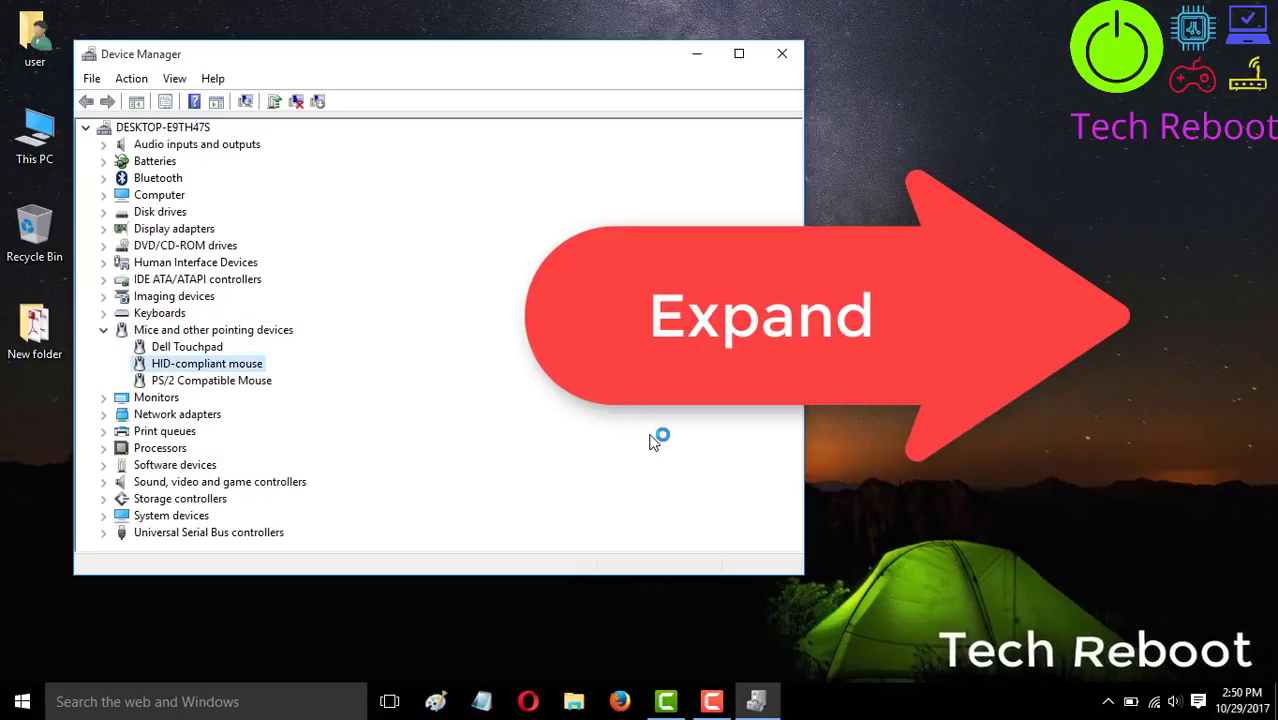
pyautogui.press('Up')
pyautogui.press('Down')
pyautogui.press('Down')
pyautogui.press('Up')
pyautogui.press('Up')
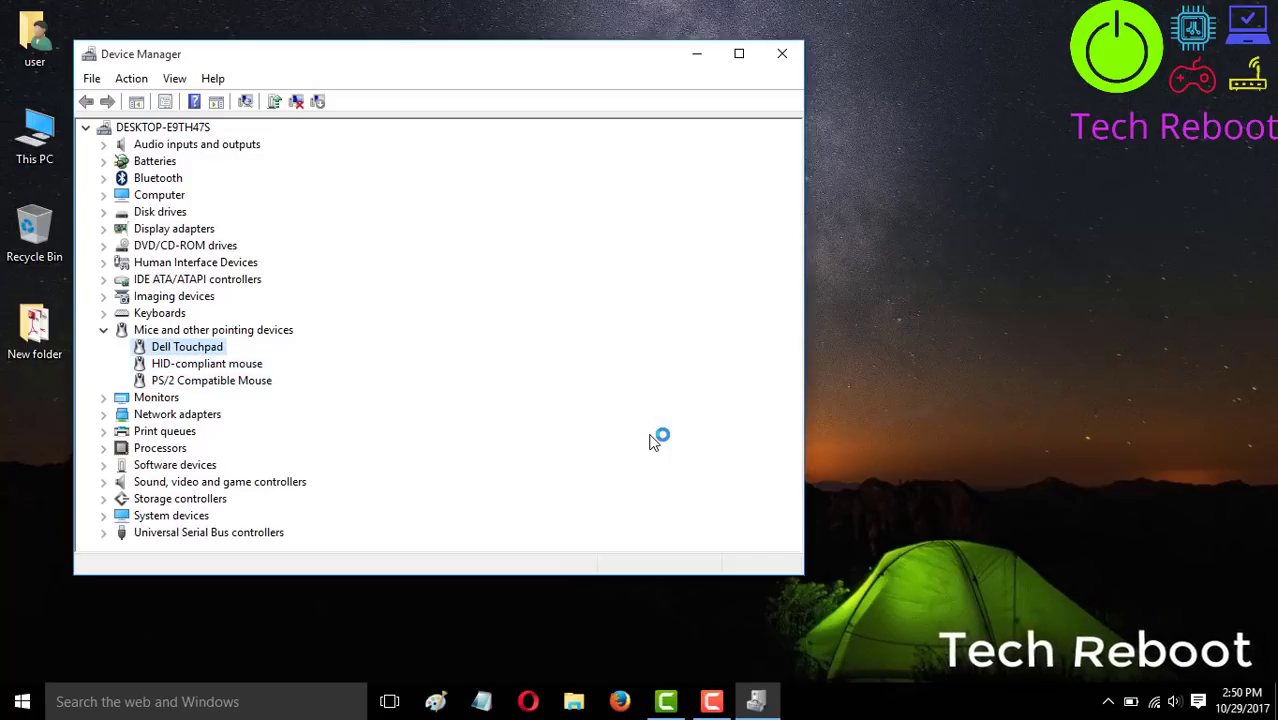
pyautogui.press('Down')
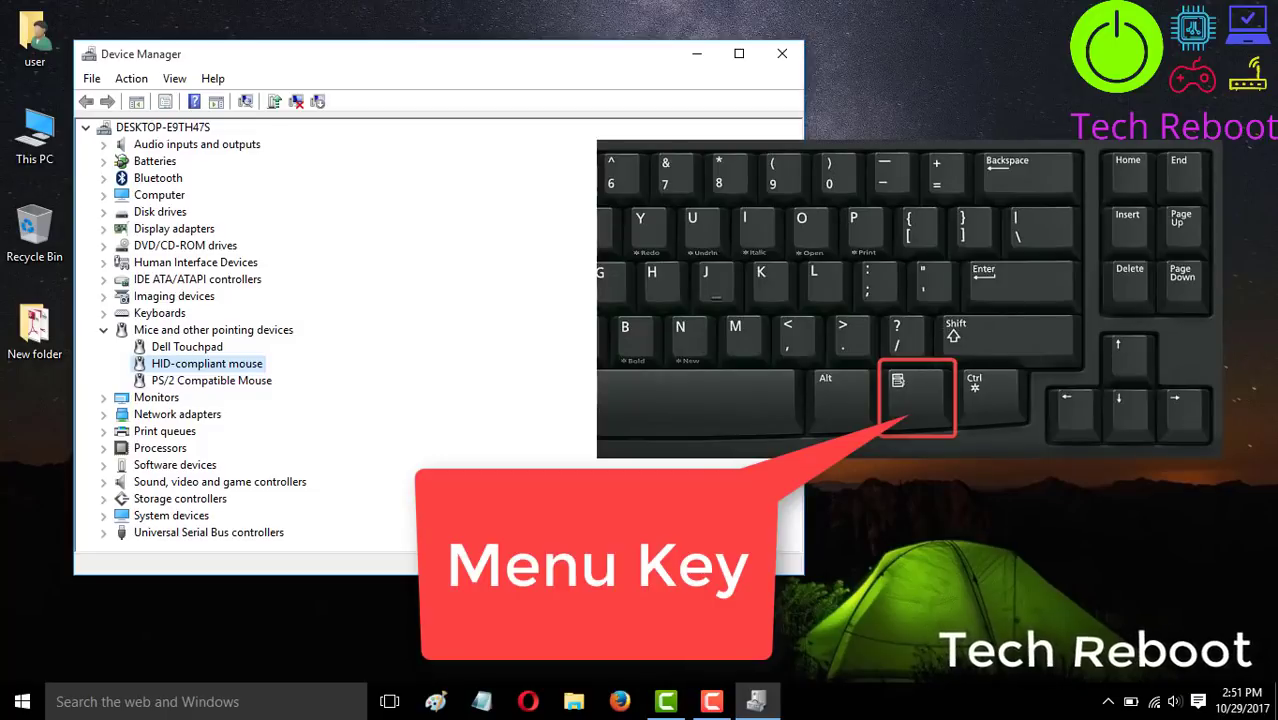
pyautogui.press('Menu')
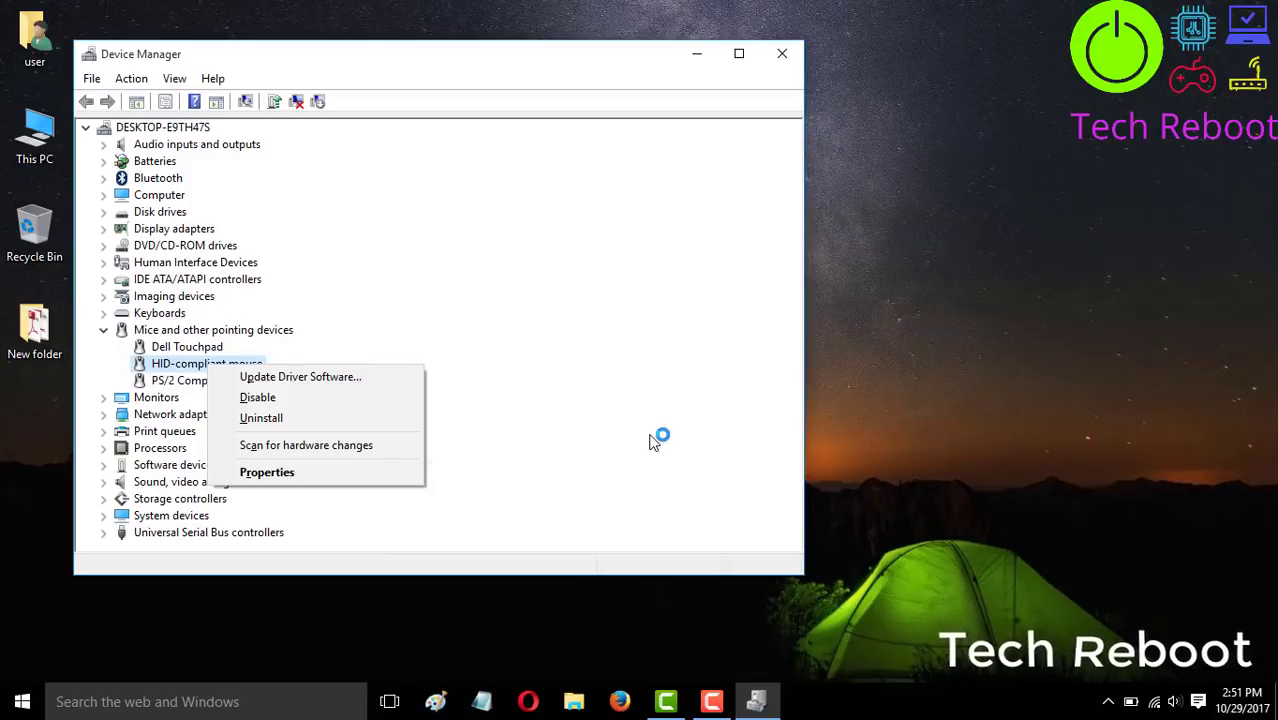
# - Run Update Driver Software for the HID-compliant mouse and close the already-installed result
pyautogui.press('Down')
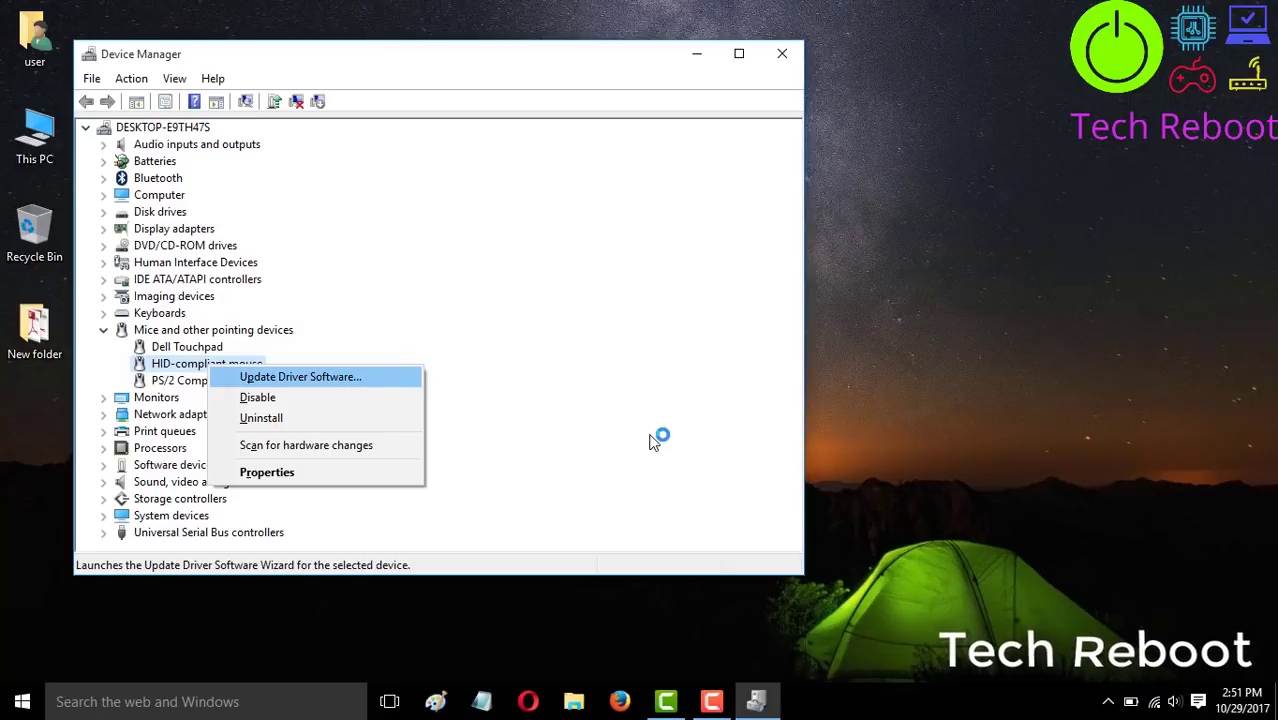
pyautogui.press('Return')
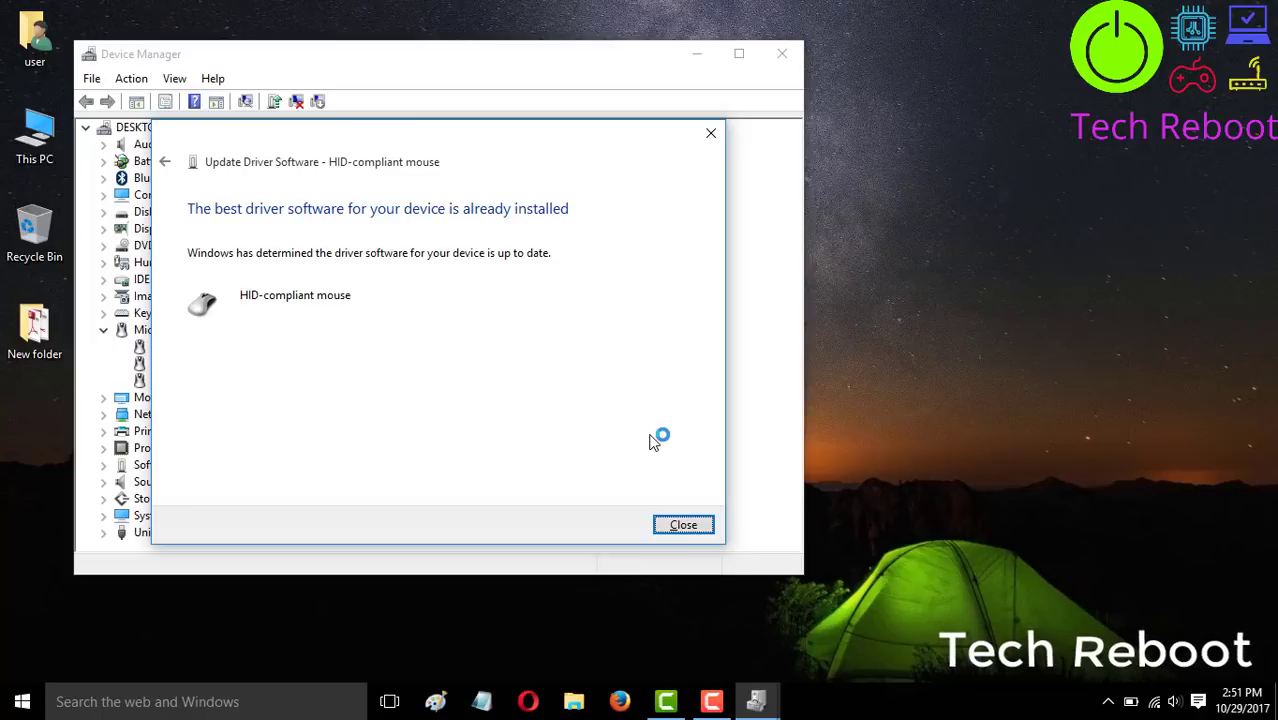
pyautogui.press('Return')
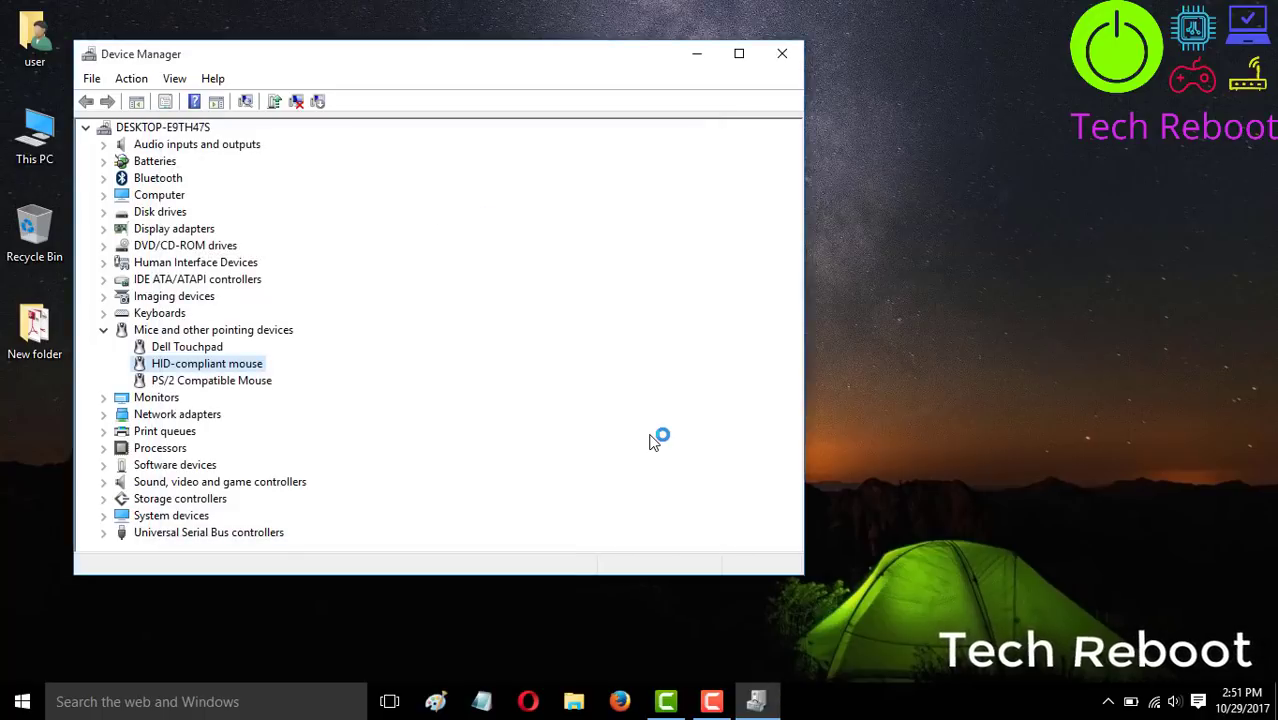
# - Reopen the mouse driver update and browse the list of compatible installed drivers
pyautogui.hotkey('shift', 'F10')
pyautogui.press('Down')
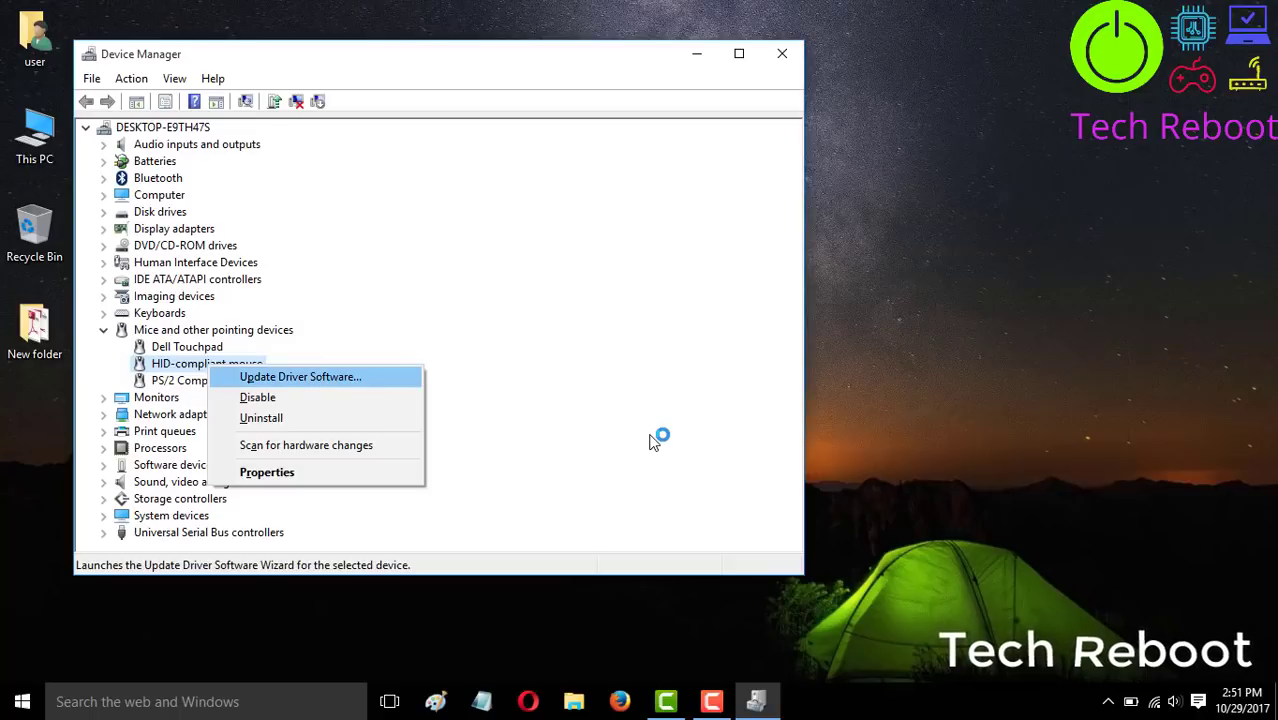
pyautogui.press('Return')
pyautogui.press('Tab')
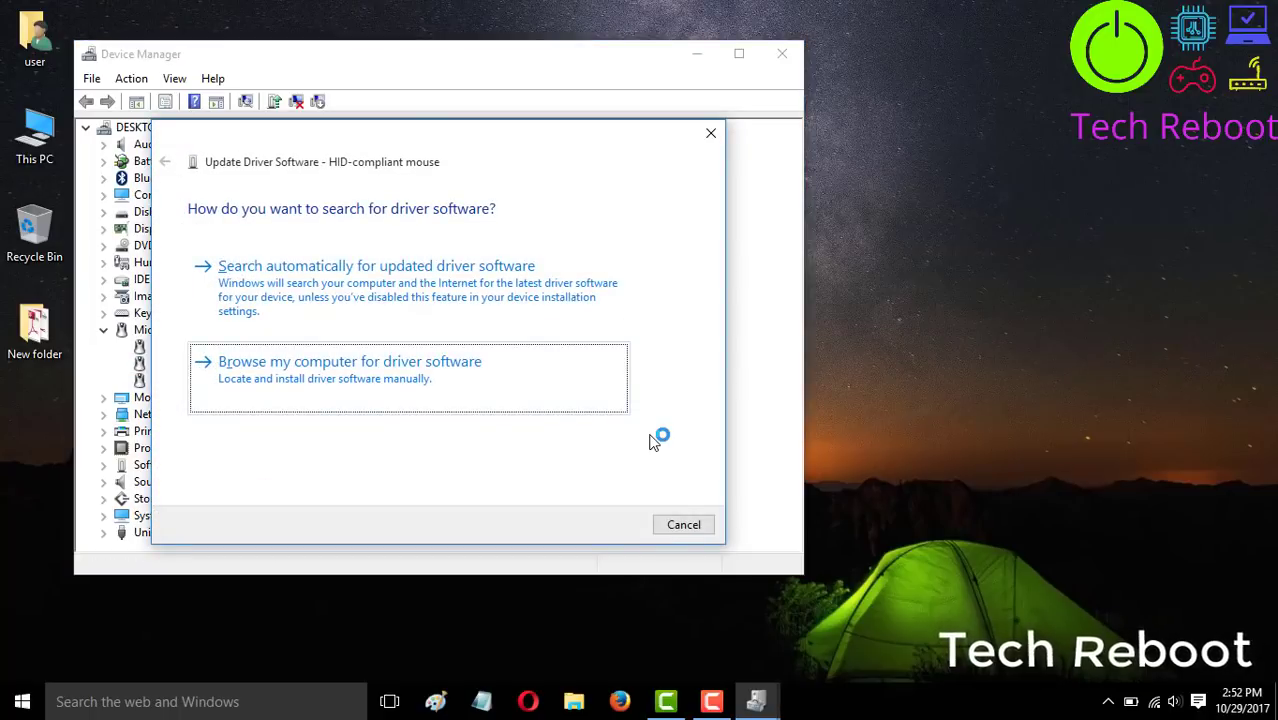
pyautogui.press('Return')
pyautogui.press('Tab')
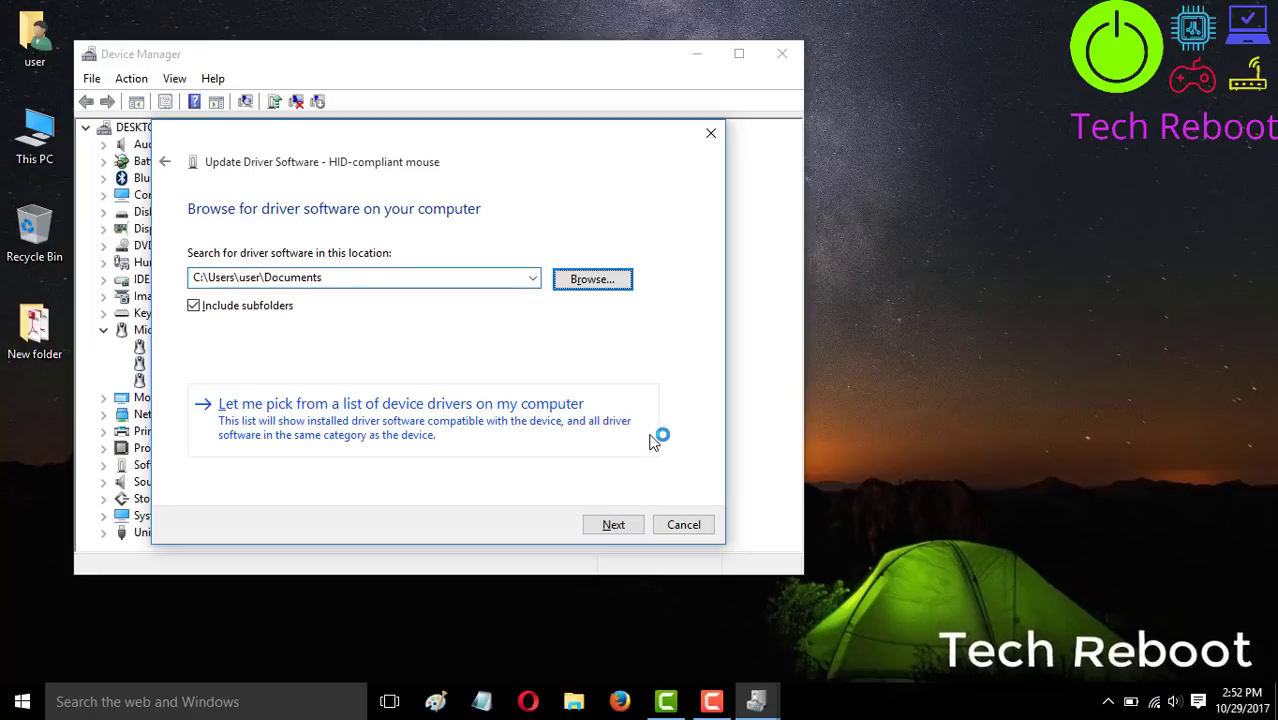
pyautogui.press('Tab')
pyautogui.press('Tab')
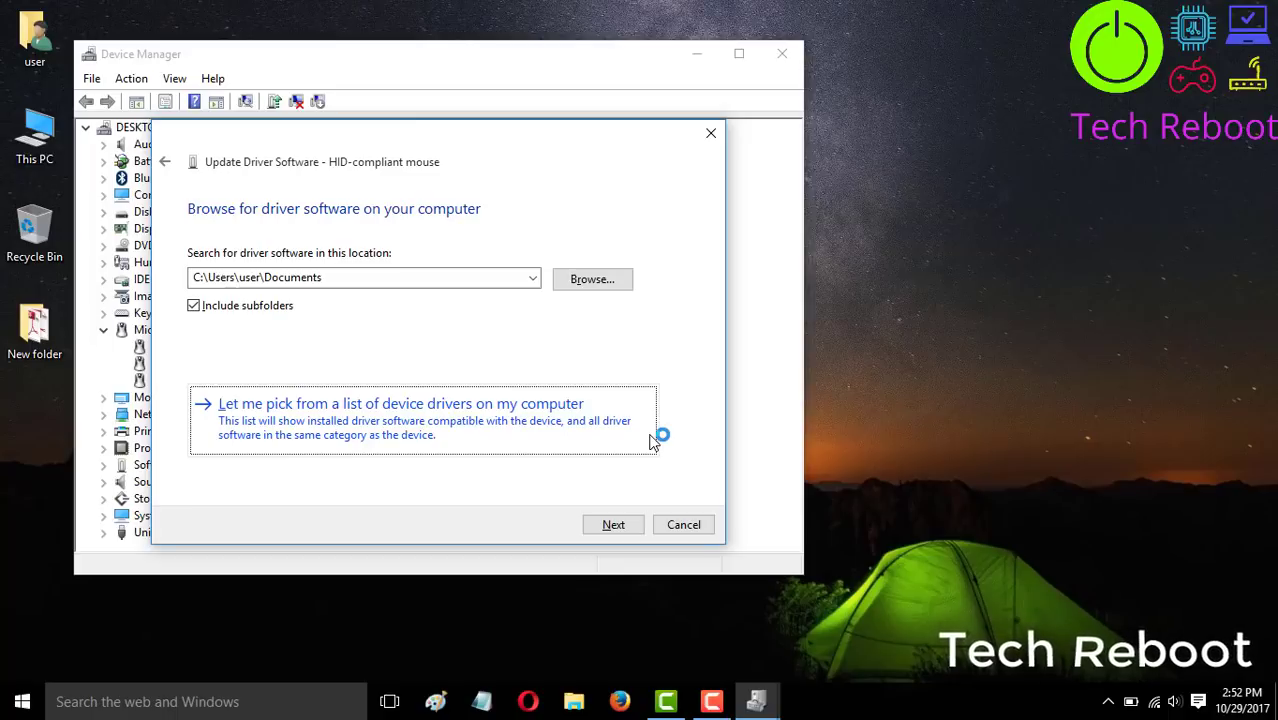
pyautogui.press('Return')
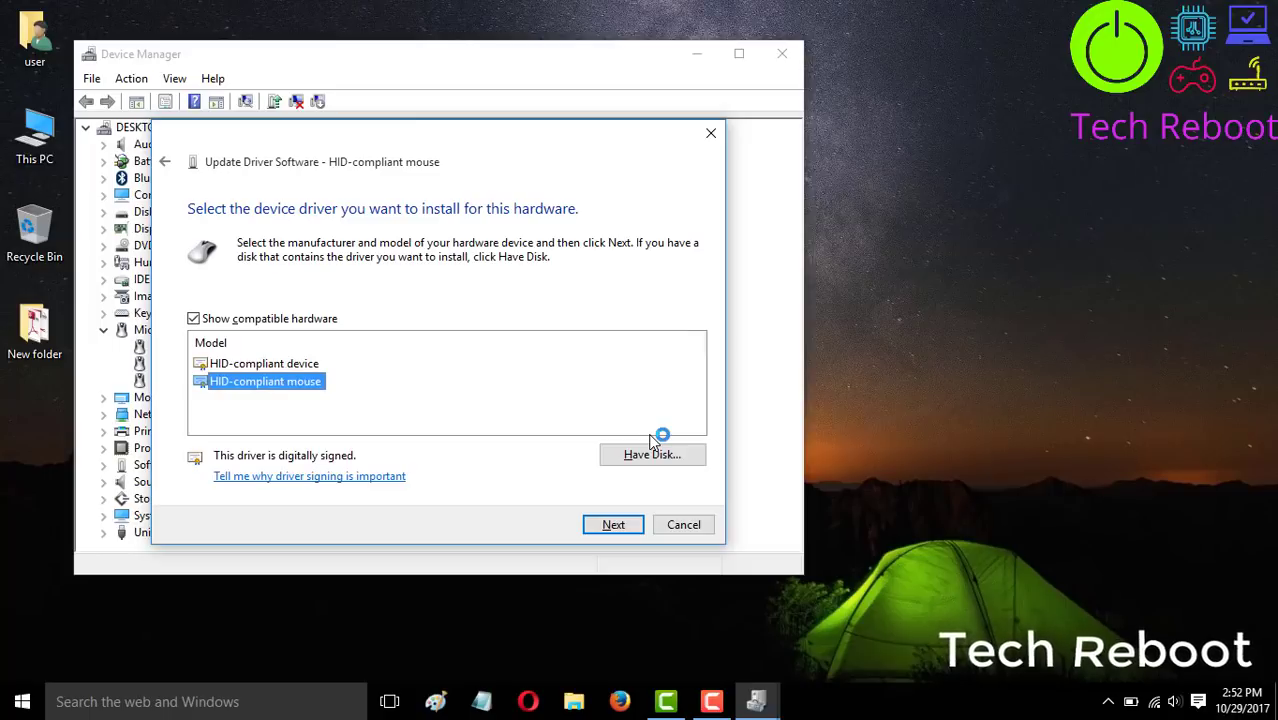
pyautogui.press('Up')
pyautogui.press('Down')
pyautogui.press('Up')
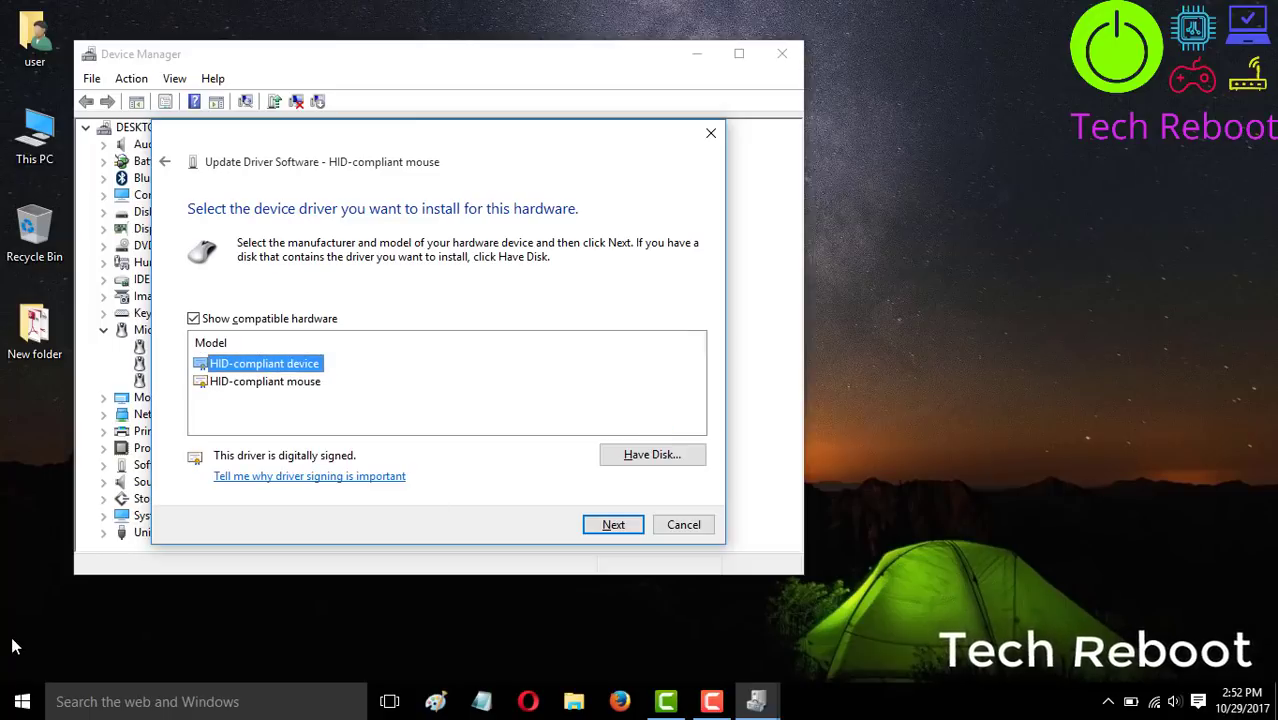
# - Show all manufacturers' drivers, view Logitech mouse models, then cancel without installing
pyautogui.click(194, 320)
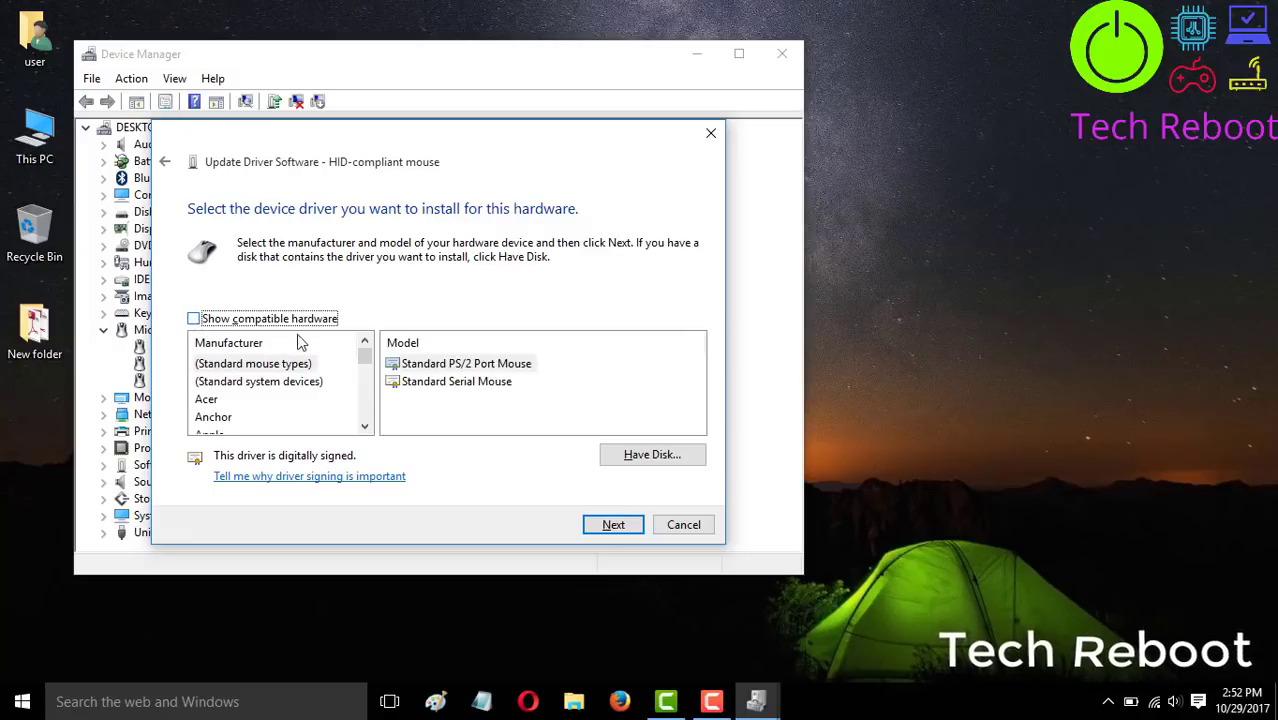
pyautogui.moveTo(366, 428); pyautogui.dragTo(367, 428)
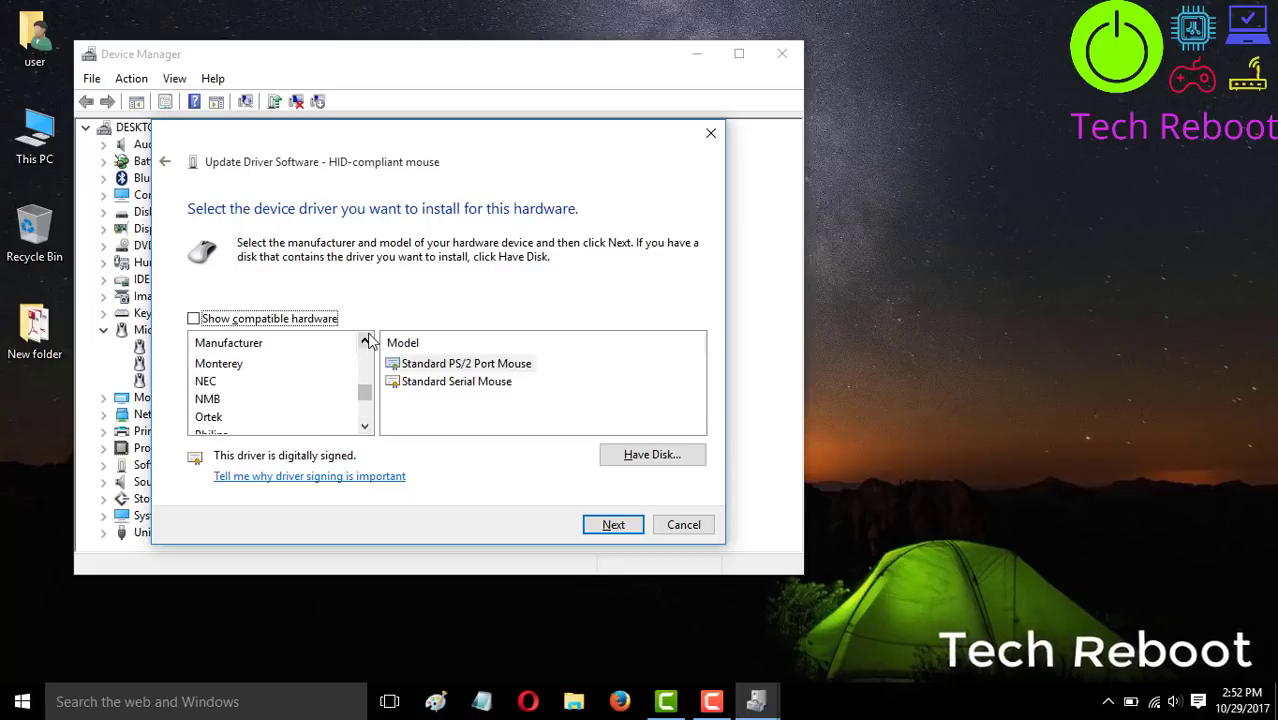
pyautogui.moveTo(368, 342); pyautogui.dragTo(368, 342)
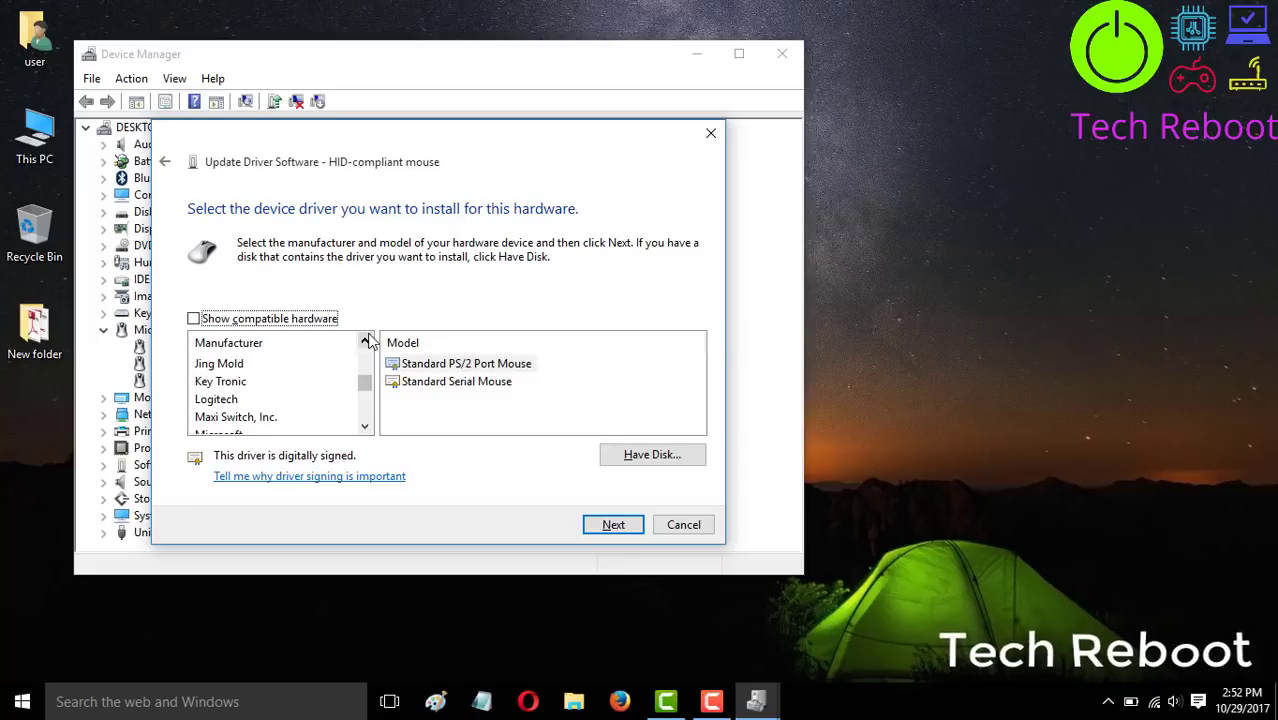
pyautogui.click(240, 400)
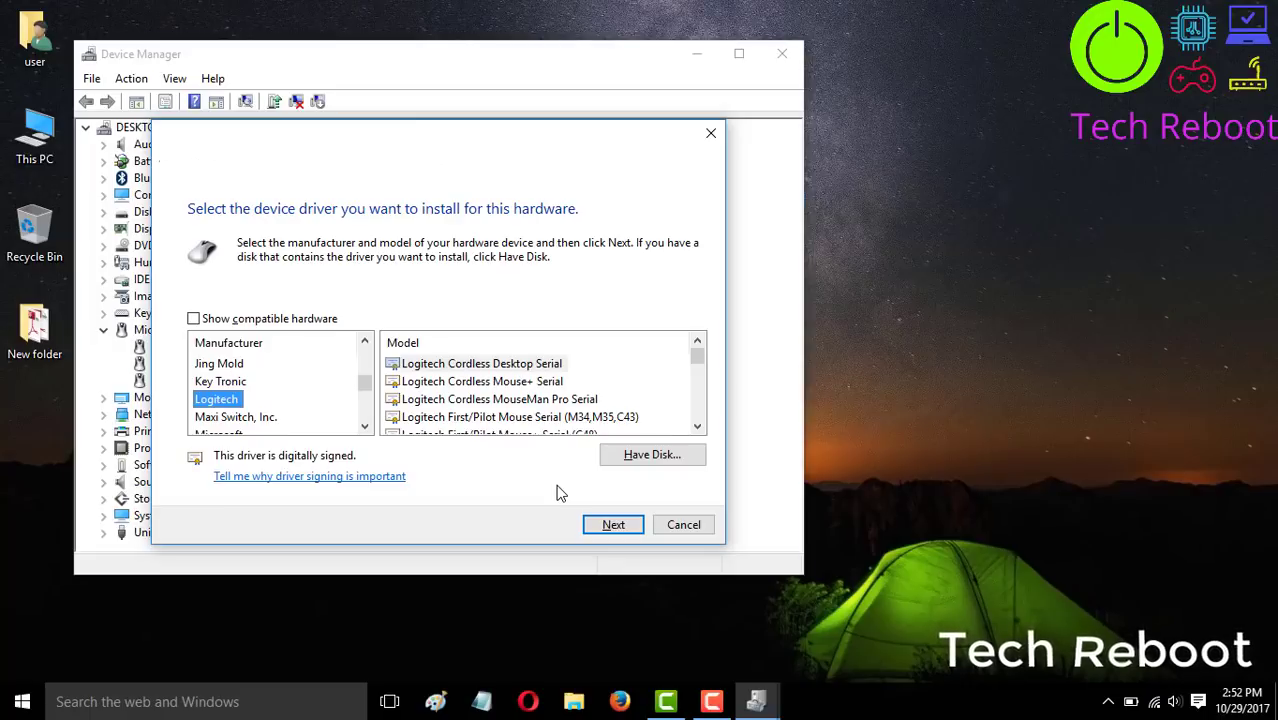
pyautogui.press('Escape')
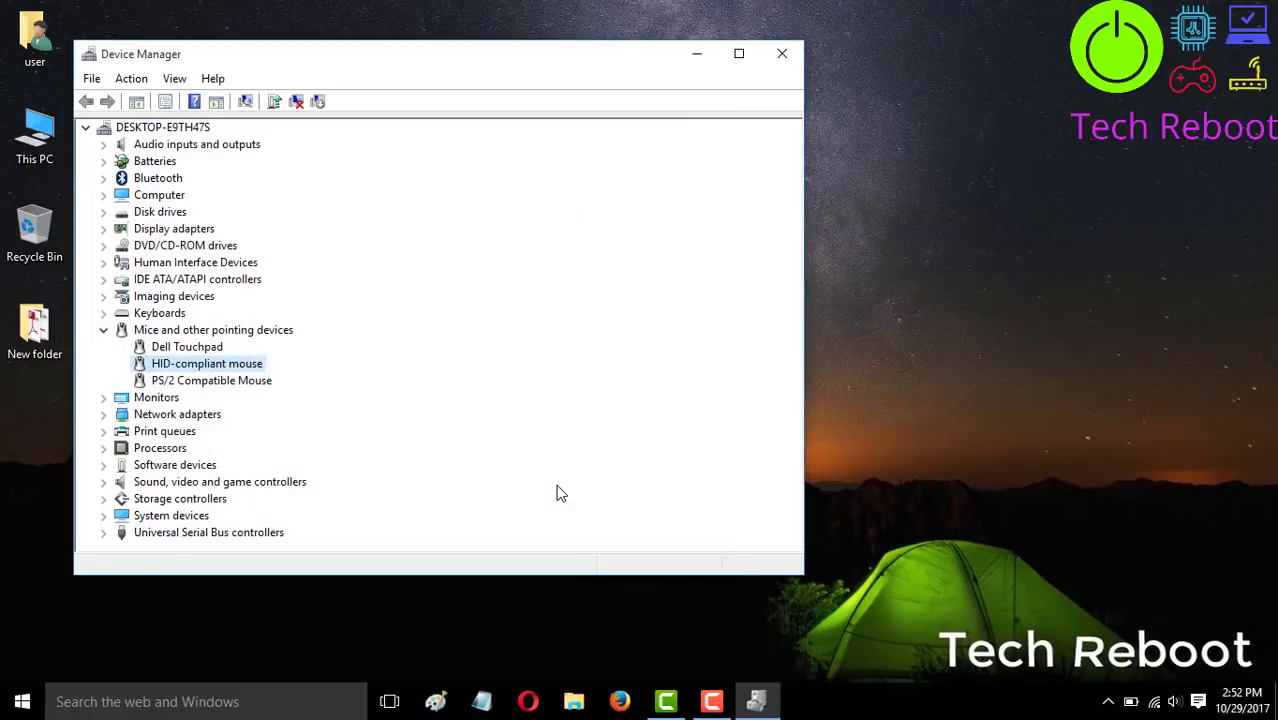
# - Close the Device Manager window
pyautogui.click(782, 53)
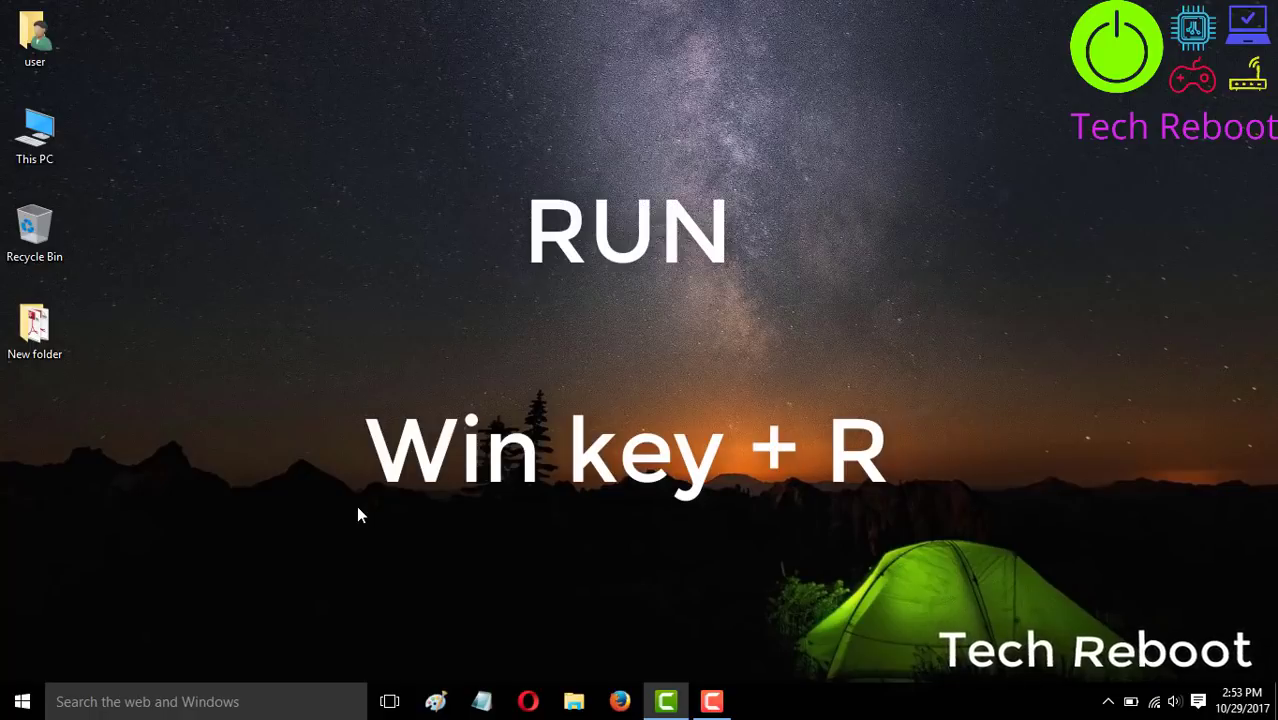
# - Open Run and enter regedit in the Open box
pyautogui.press('super+r')
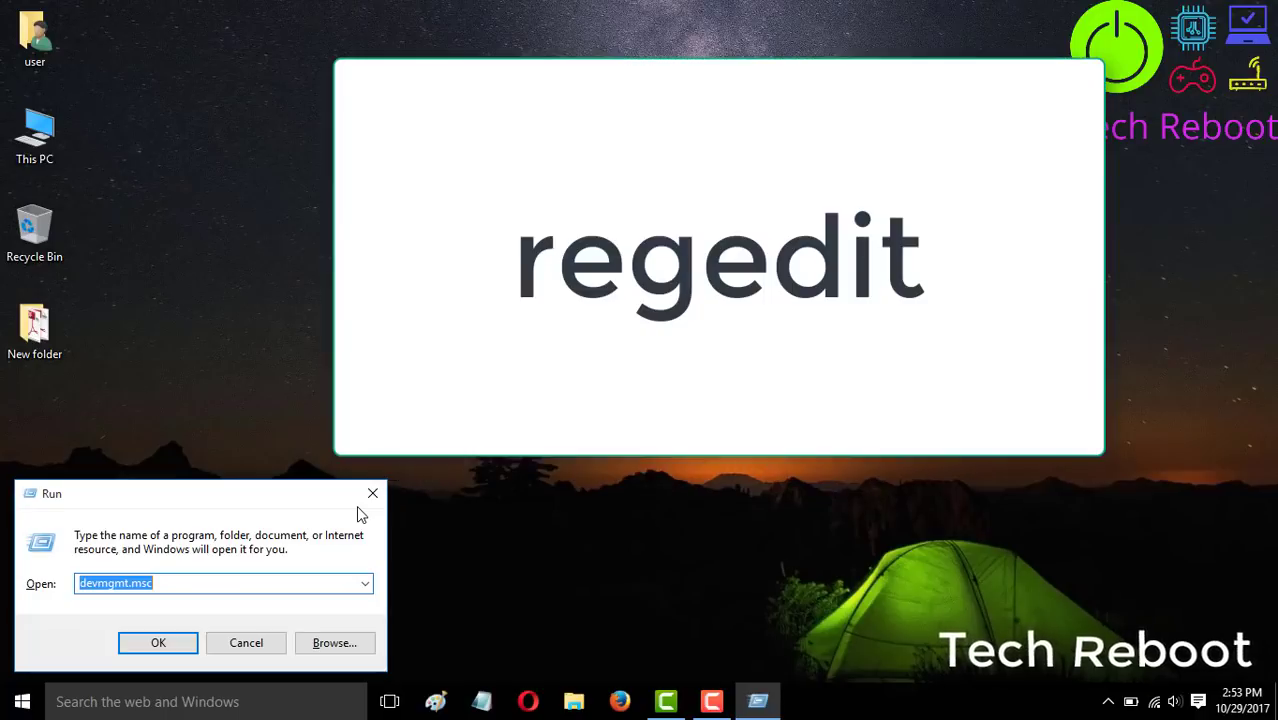
pyautogui.write('regedit')
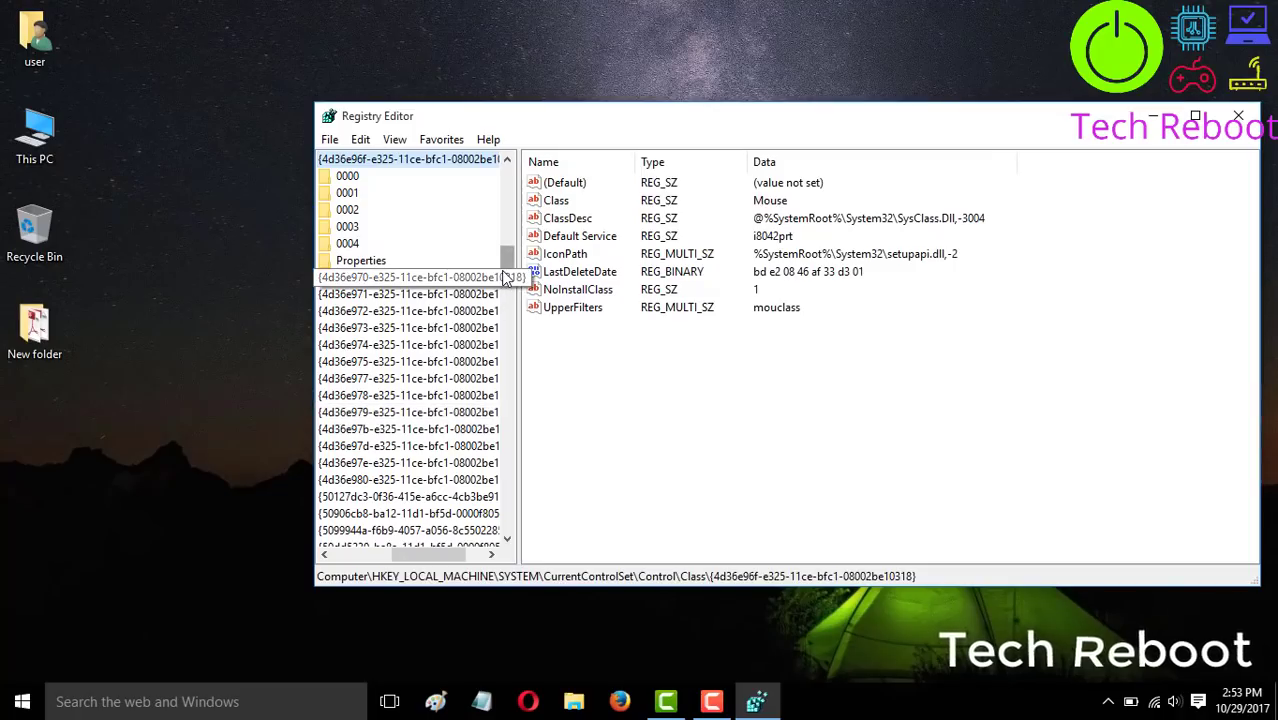
# - Expand HKEY_LOCAL_MACHINE down to the Control key, dismissing an access denied error
pyautogui.click(344, 209)
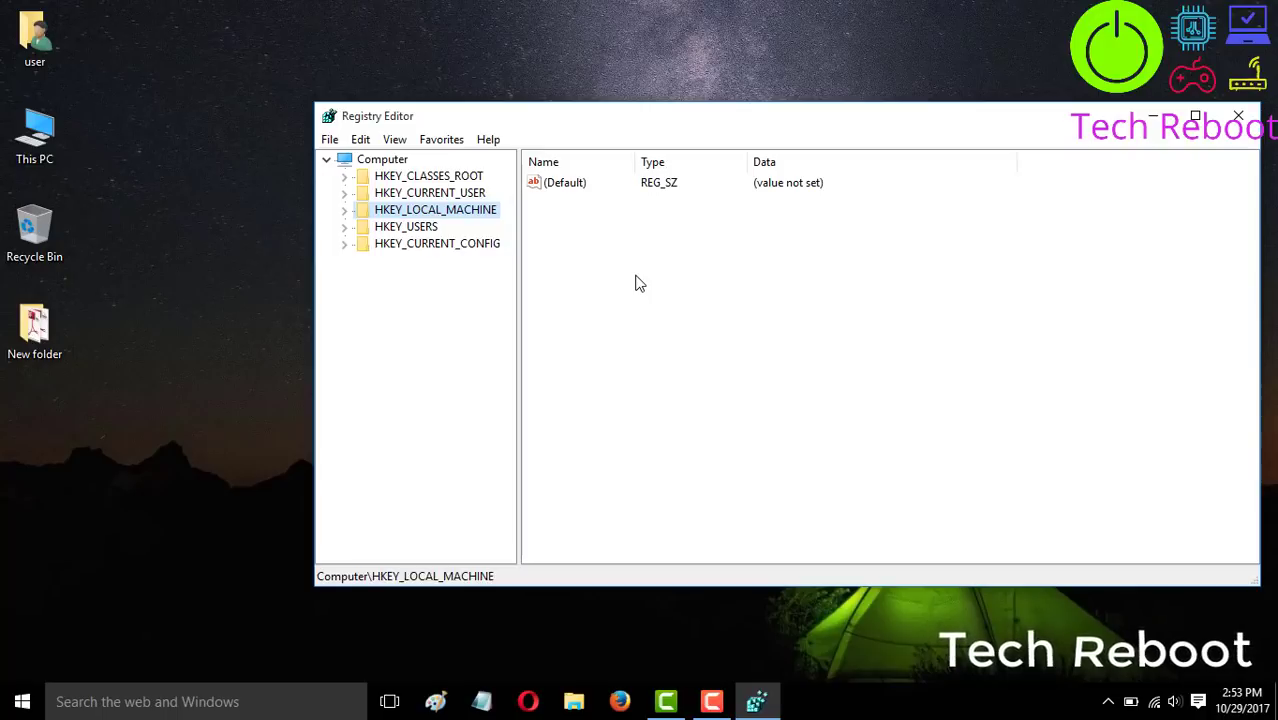
pyautogui.press('Right')
pyautogui.press('Down')
pyautogui.press('Down')
pyautogui.press('Down')
pyautogui.press('Down')
pyautogui.press('Down')
pyautogui.press('Down')
pyautogui.press('Down')
pyautogui.press('Down')
pyautogui.press('Down')
pyautogui.press('Down')
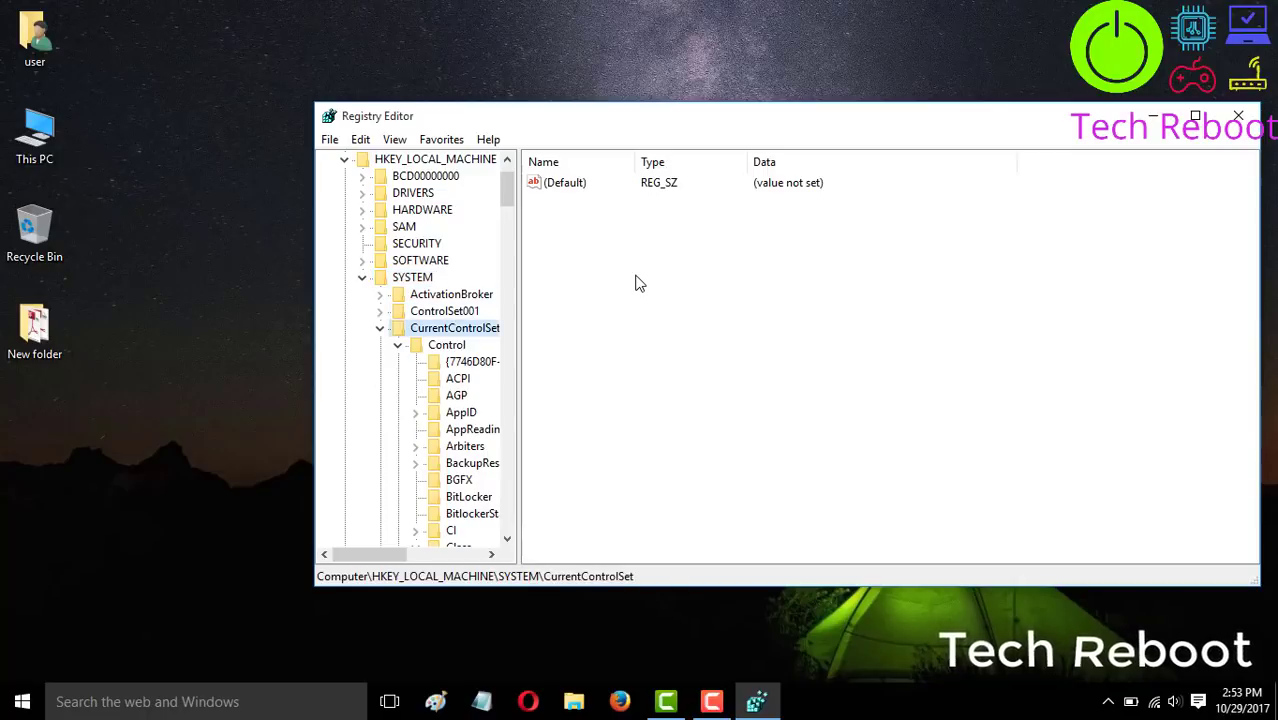
pyautogui.press('Down')
pyautogui.press('Down')
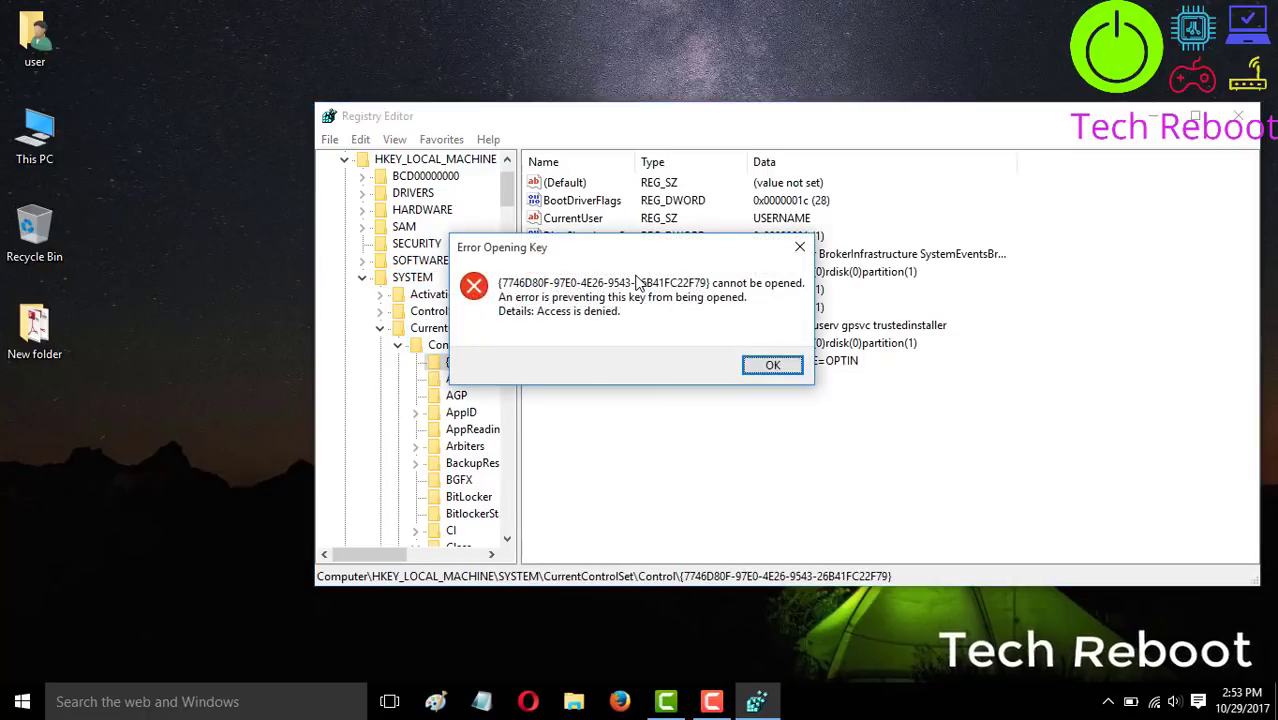
pyautogui.click(800, 246)
# - Expand Class and select the Mouse class key {4d36e96f-e325-11ce-bfc1-08002be10318}
pyautogui.press('Down')
pyautogui.press('Down')
pyautogui.press('Down')
pyautogui.press('Down')
pyautogui.press('Down')
pyautogui.press('Down')
pyautogui.press('Down')
pyautogui.press('Down')
pyautogui.press('Down')
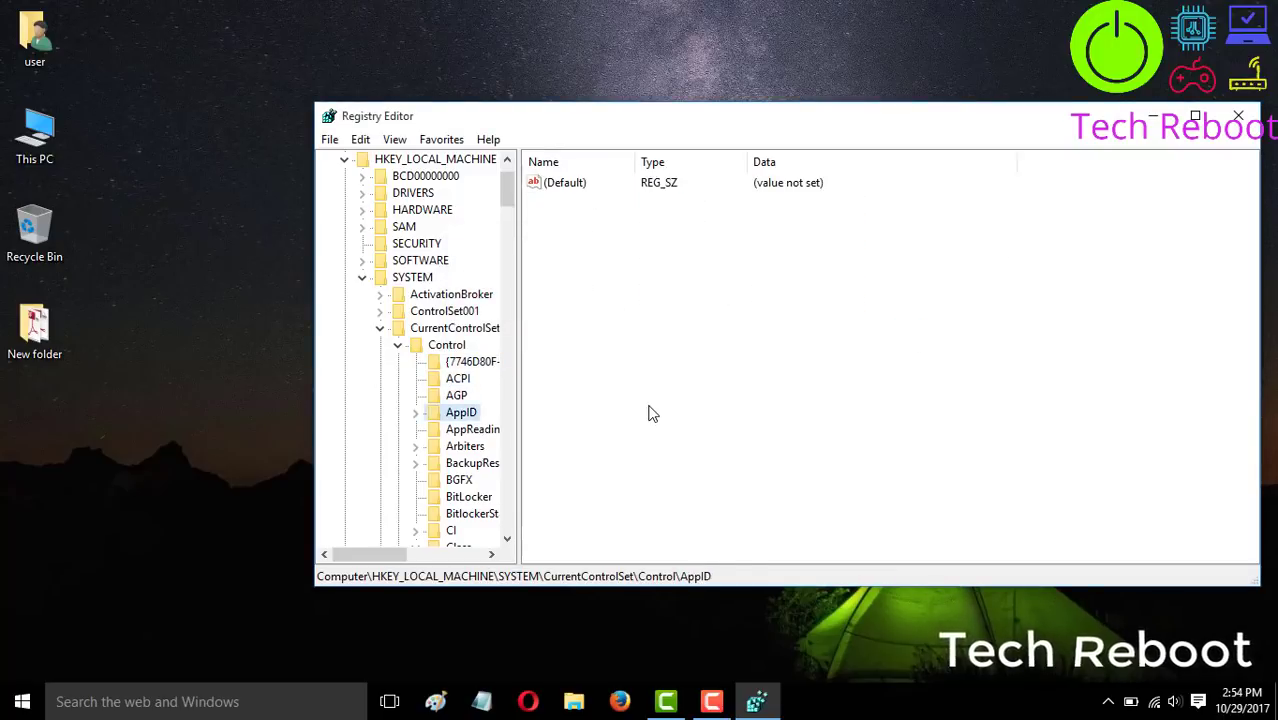
pyautogui.press('Down')
pyautogui.press('Down')
pyautogui.press('Right')
pyautogui.press('Right')
pyautogui.press('Up')
pyautogui.press('Down')
pyautogui.press('Down')
pyautogui.press('Up')
pyautogui.press('Up')
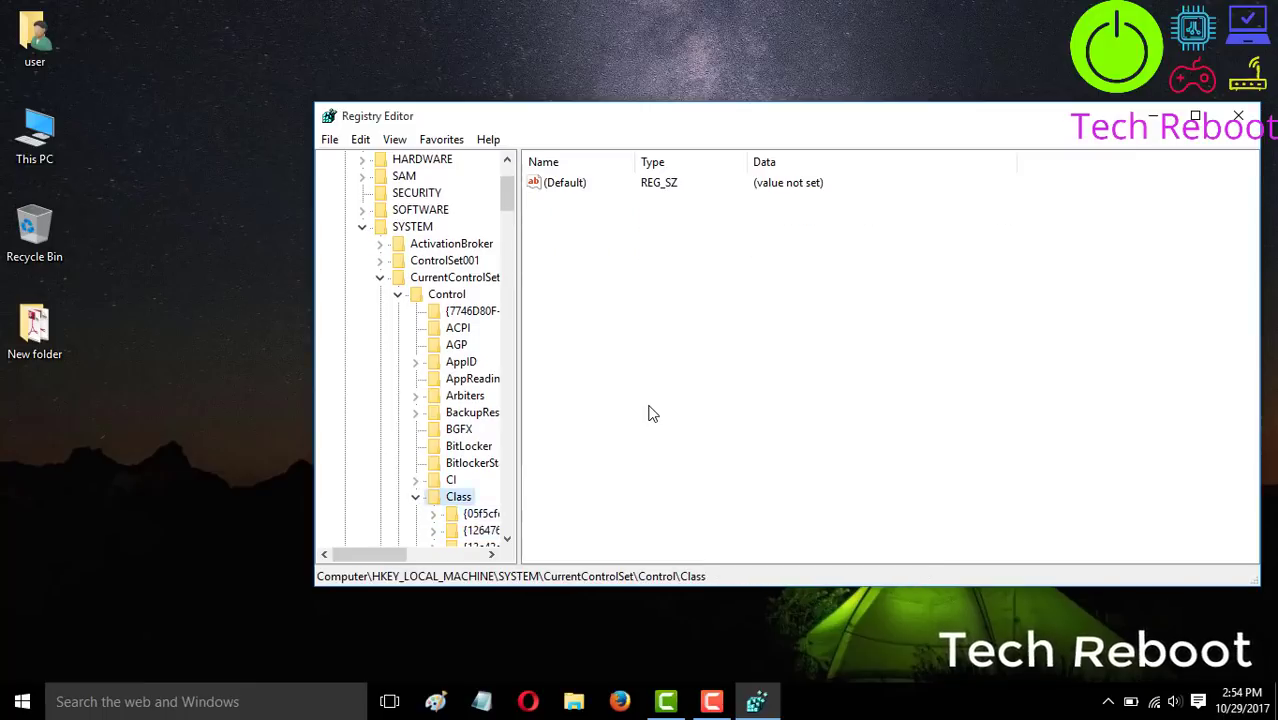
pyautogui.press('Down')
pyautogui.press('Down')
pyautogui.press('Down')
pyautogui.press('Down')
pyautogui.press('Down')
pyautogui.press('Down')
pyautogui.press('Down')
pyautogui.press('Down')
pyautogui.press('Down')
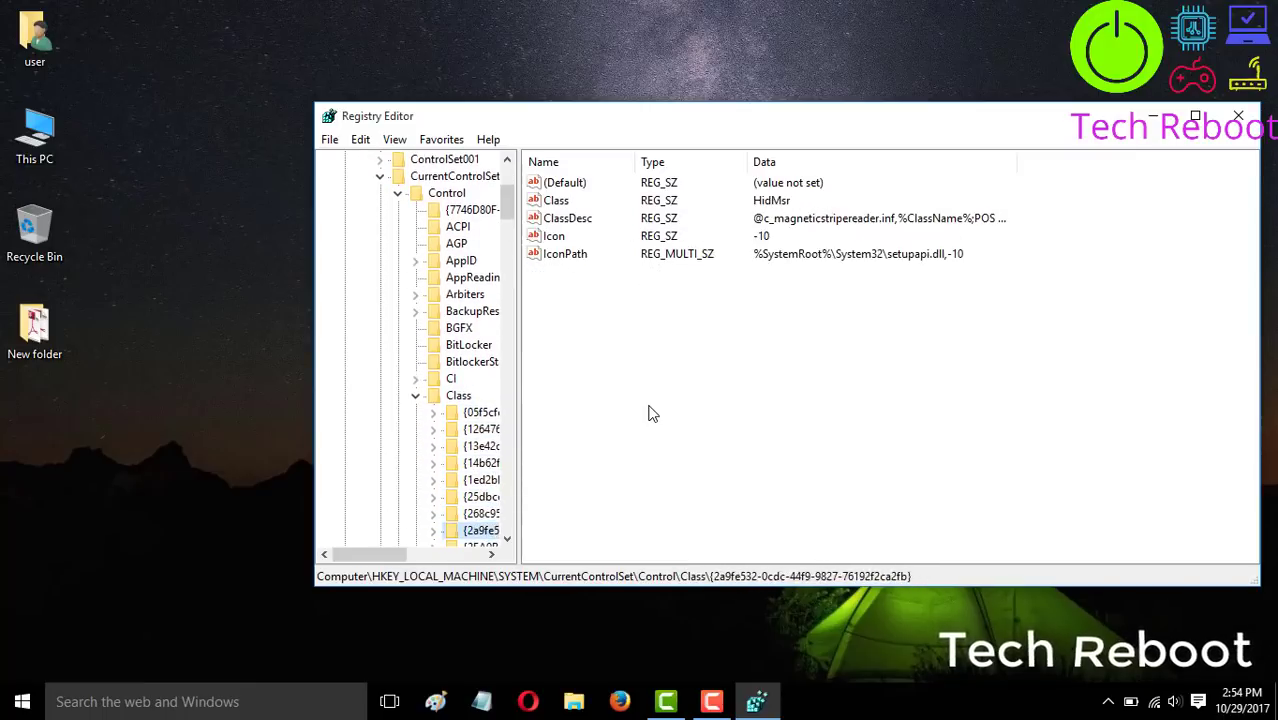
pyautogui.press('Down')
pyautogui.press('Down')
pyautogui.press('Down')
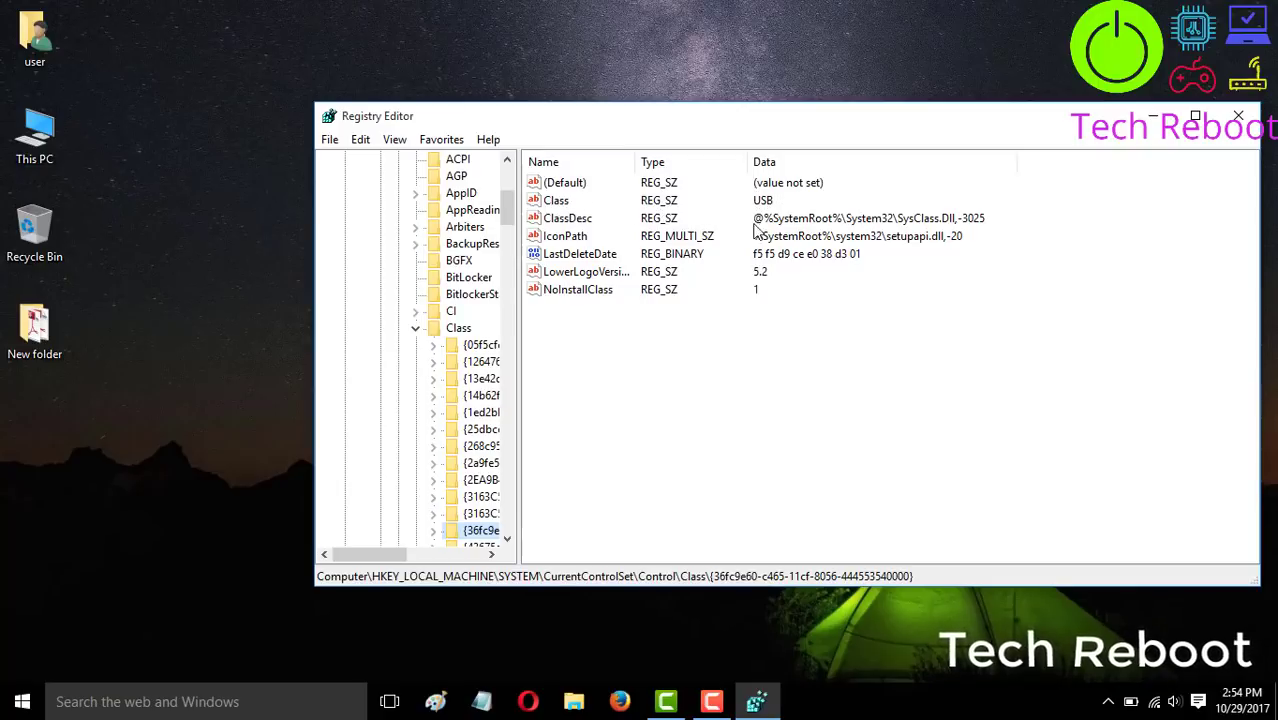
pyautogui.press('Down')
pyautogui.press('Down')
pyautogui.press('Down')
pyautogui.press('Down')
pyautogui.press('Down')
pyautogui.press('Down')
pyautogui.press('Down')
pyautogui.press('Down')
pyautogui.press('Down')
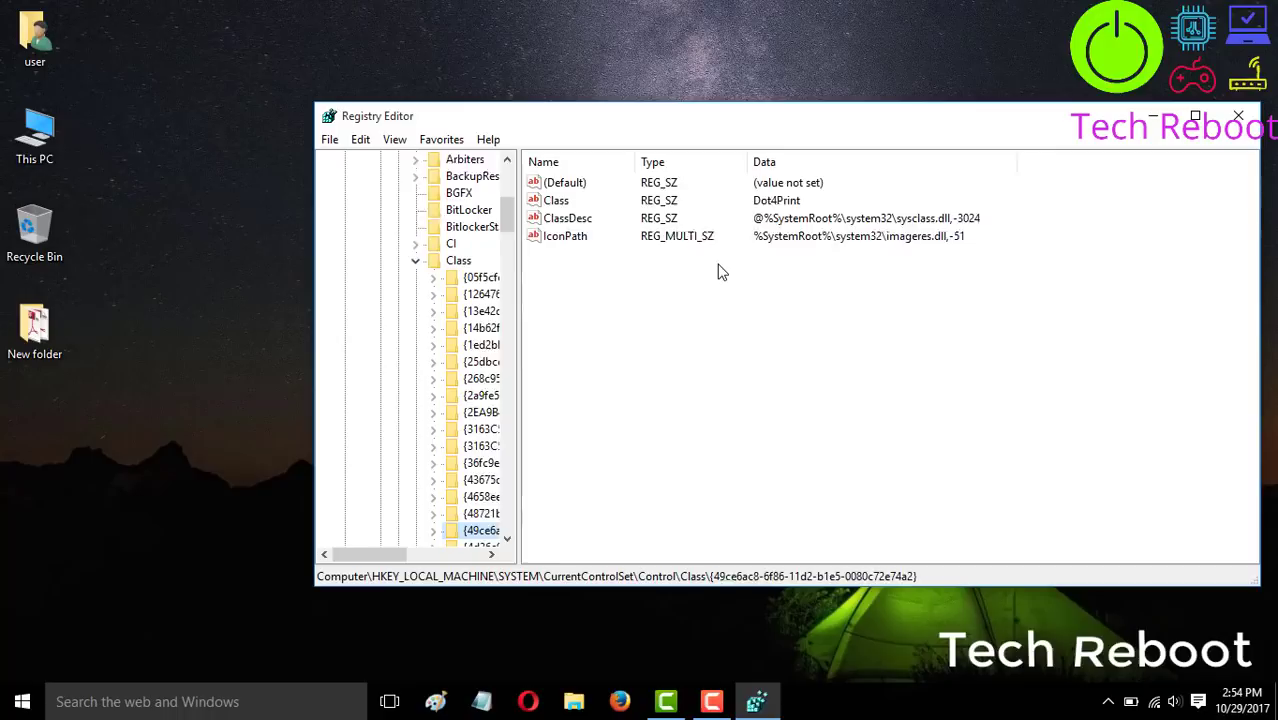
pyautogui.press('Down')
pyautogui.press('Down')
pyautogui.press('Down')
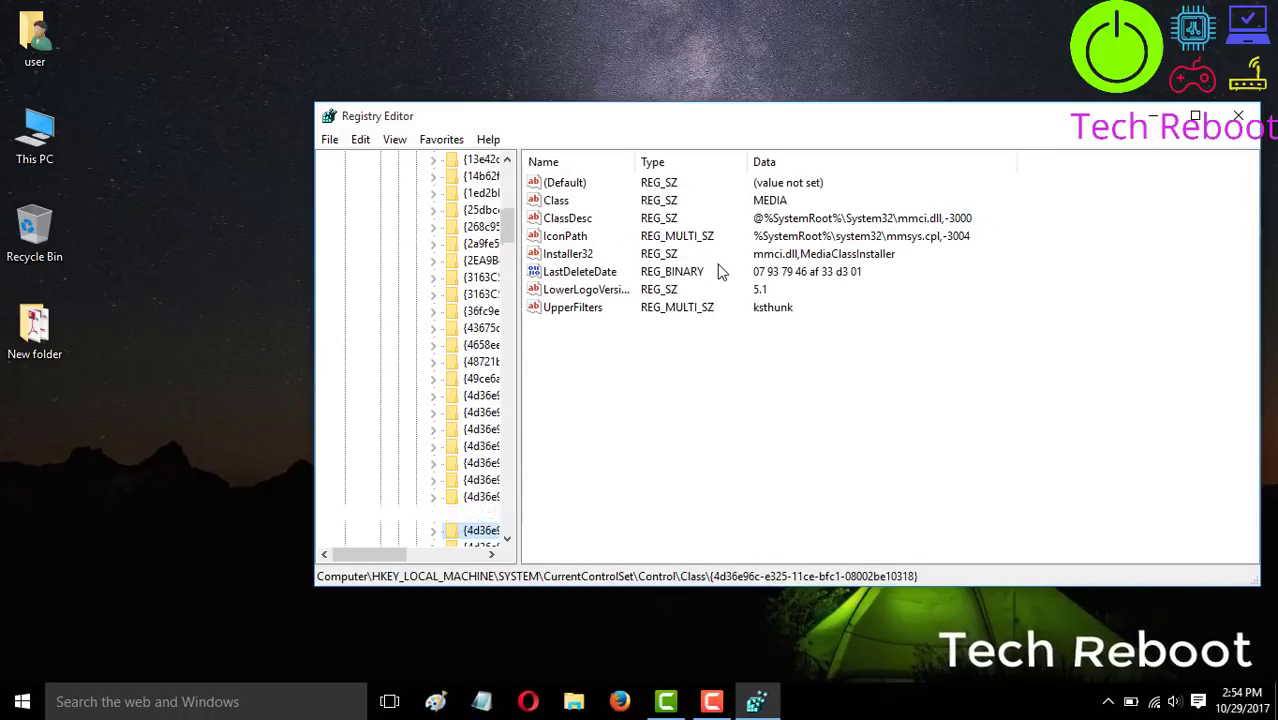
pyautogui.press('Down')
pyautogui.press('Down')
pyautogui.press('Down')
pyautogui.press('Right')
pyautogui.press('Right')
pyautogui.press('Left')
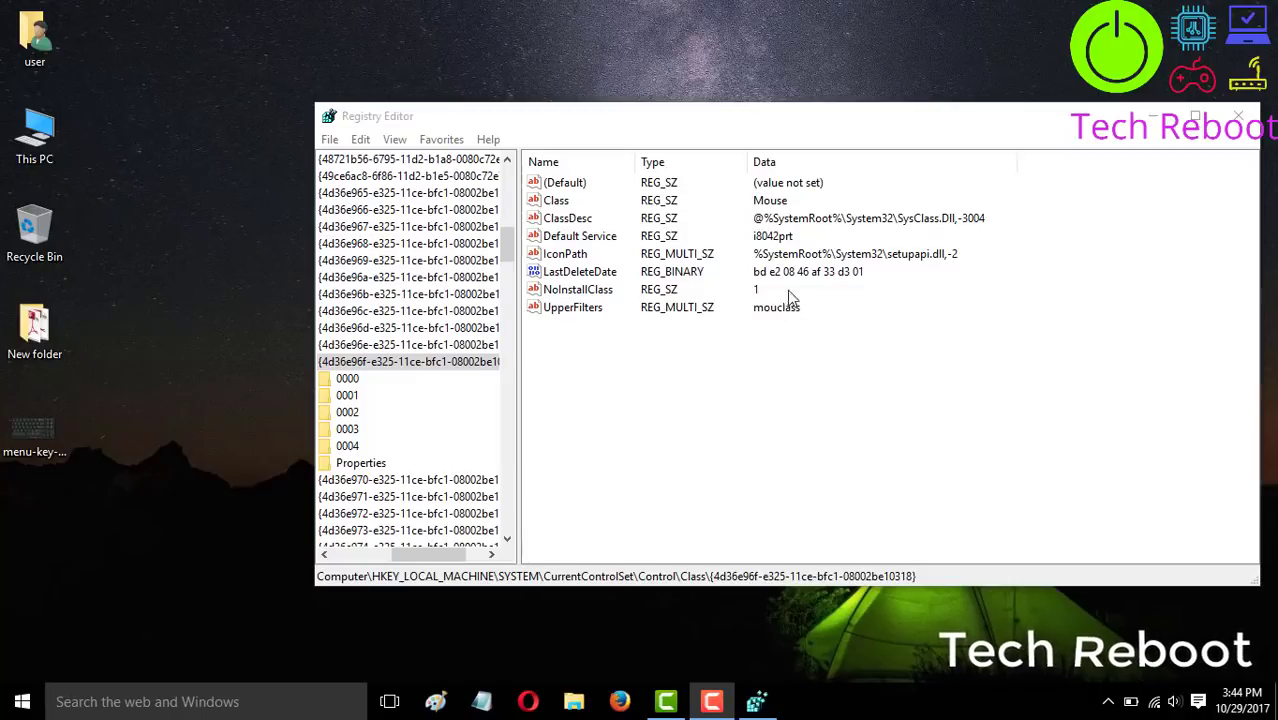
pyautogui.rightClick(787, 365)
pyautogui.moveTo(870, 380)
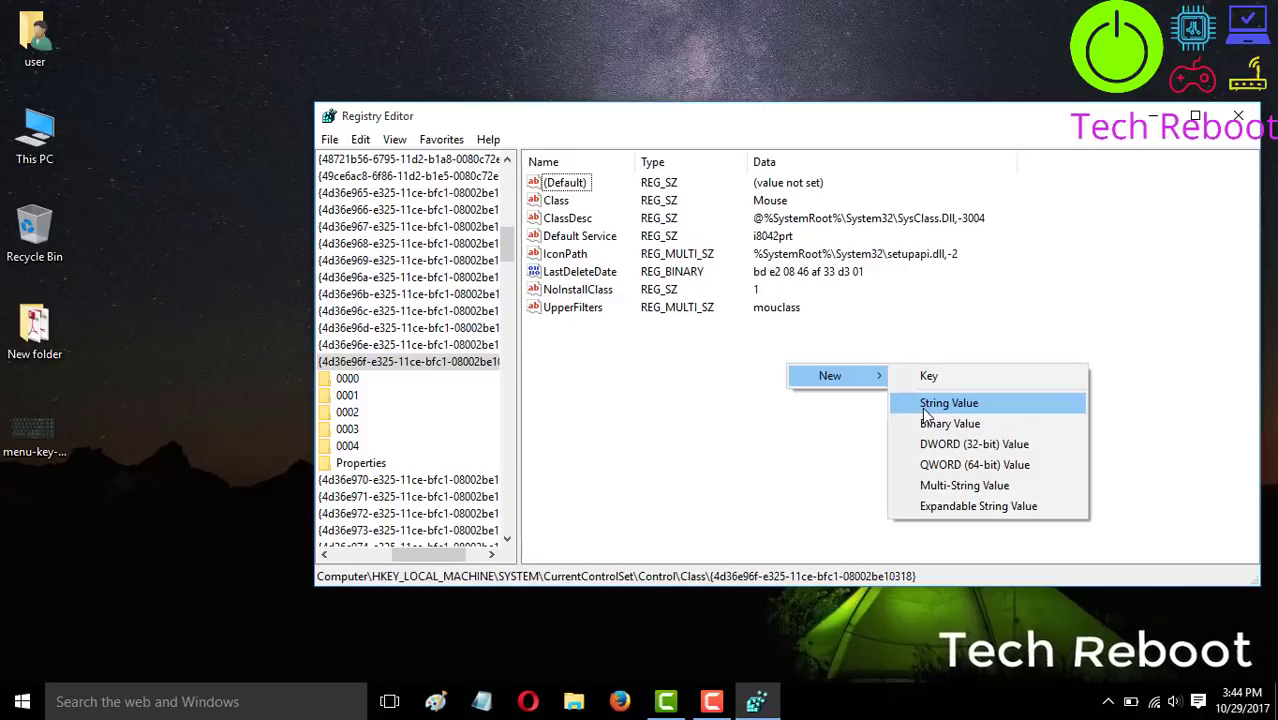
pyautogui.click(879, 418)
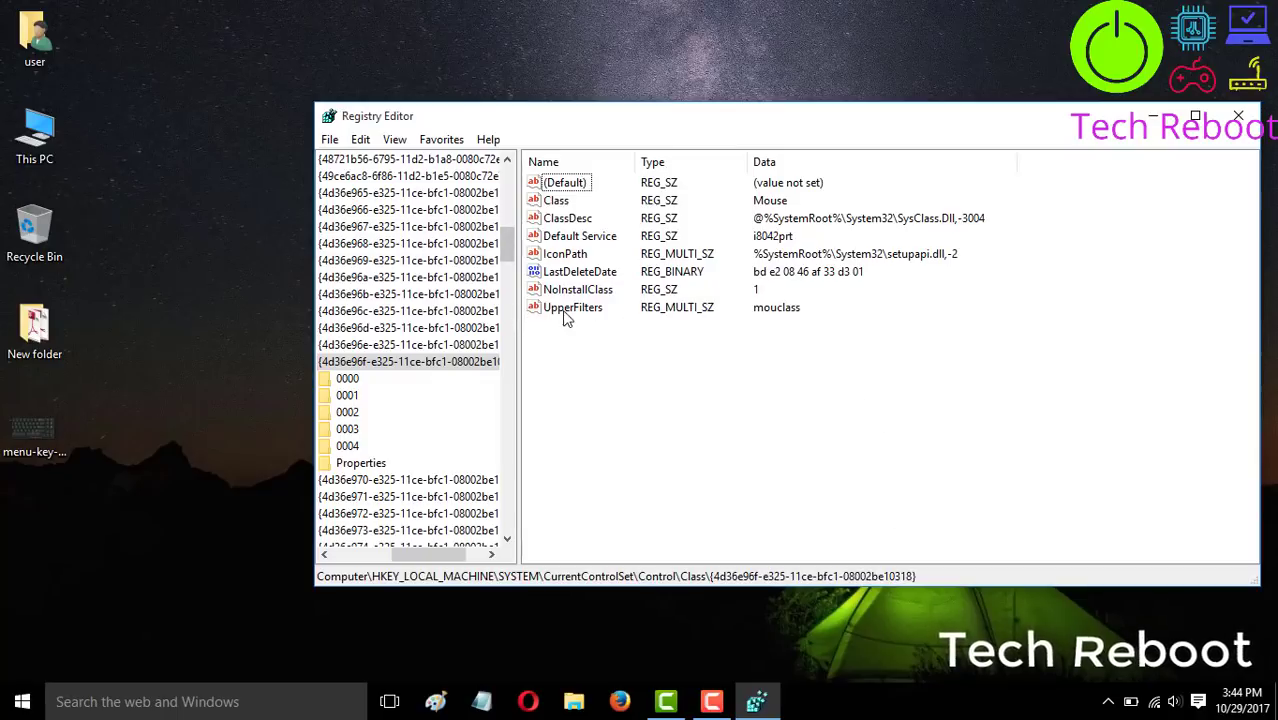